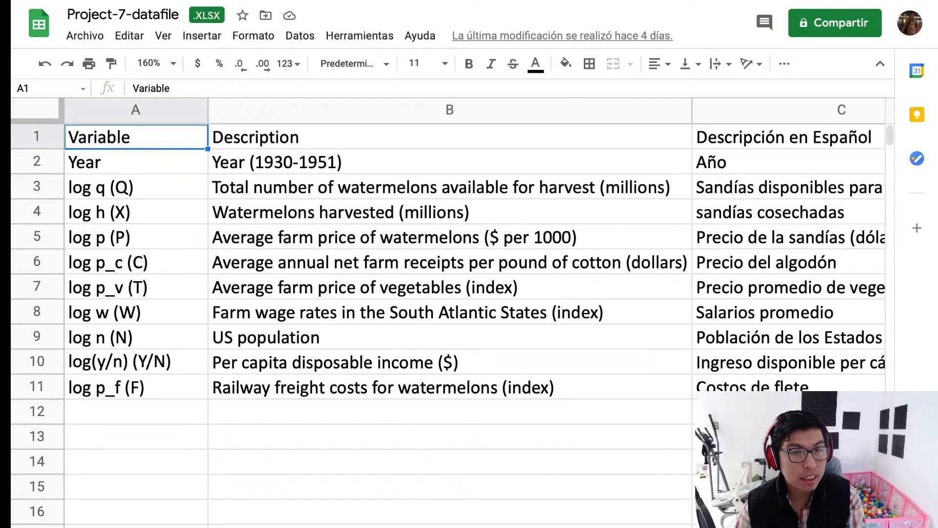
Look at the log q and log p entries in the variable list and switch to the sheet with the yearly data.
left_click(136, 187)
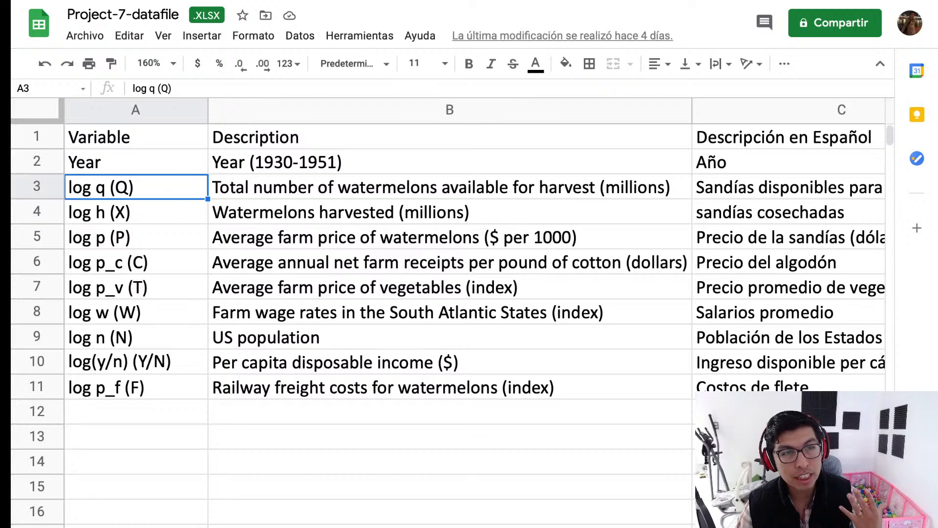
left_click(136, 237)
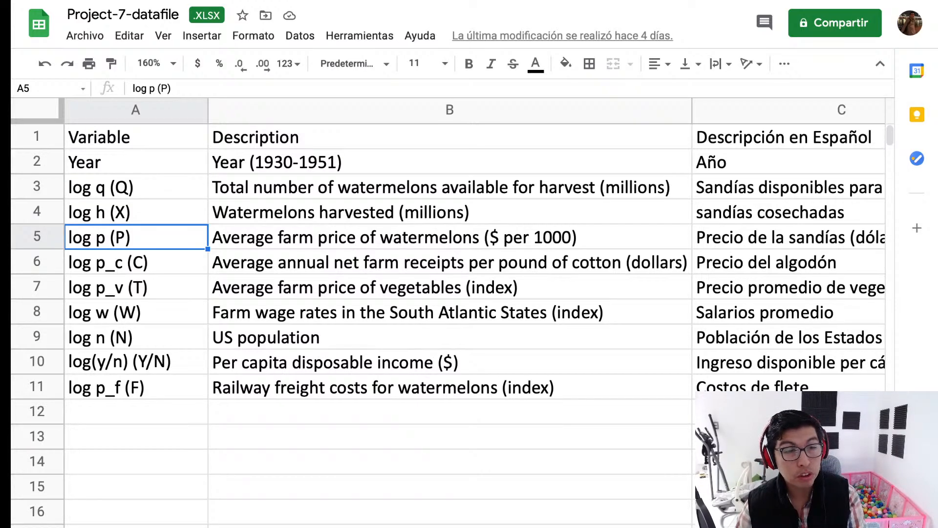
key("alt+Down")
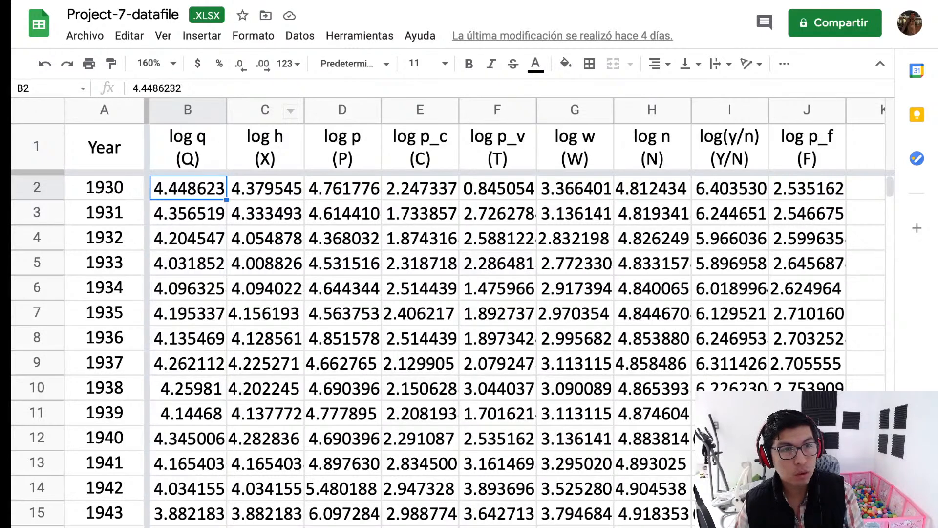
left_click(265, 110)
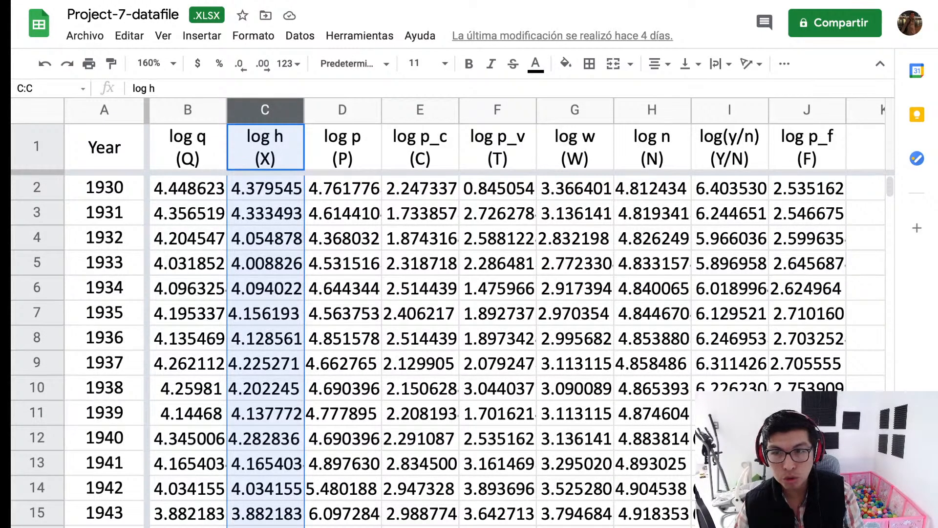
right_click(267, 110)
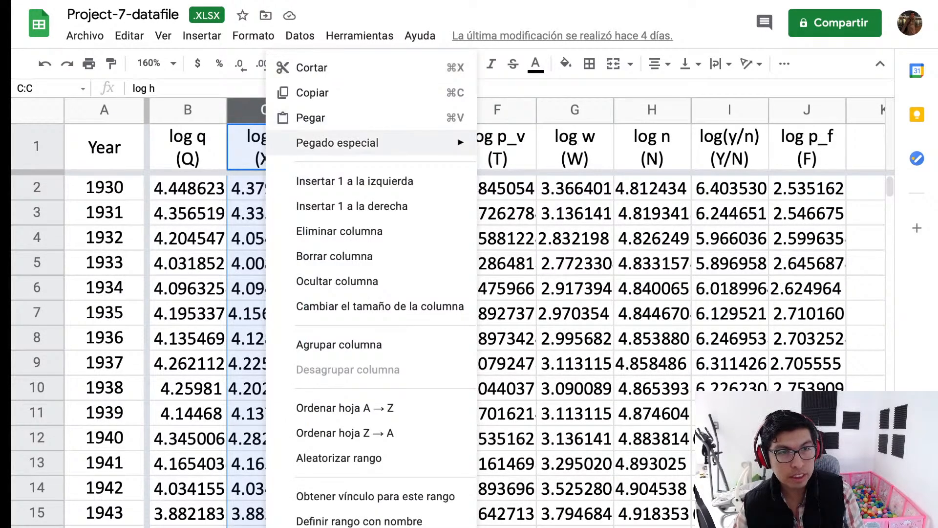
mouse_move(371, 143)
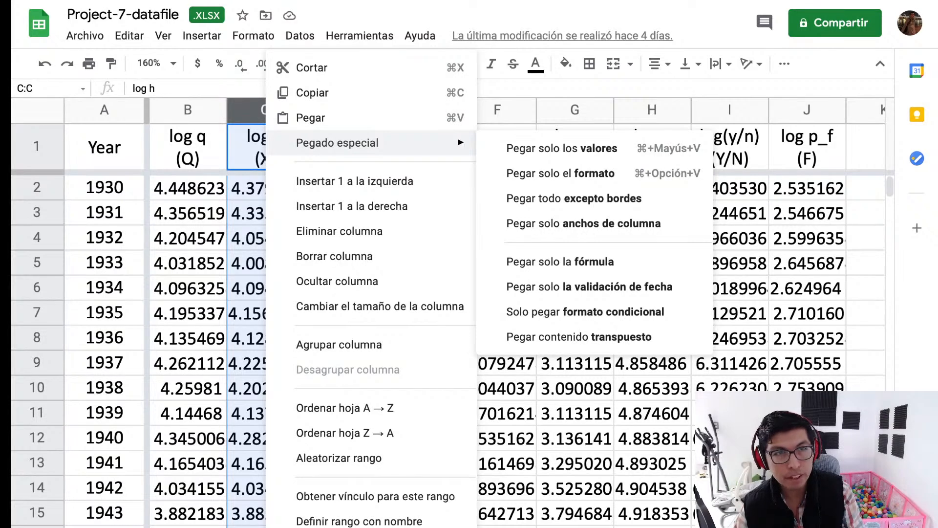
left_click(265, 109)
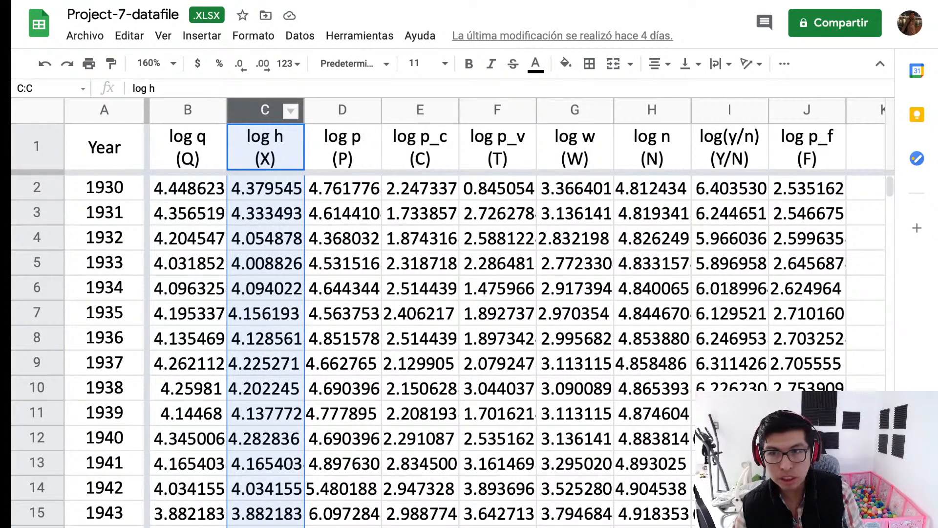
right_click(265, 110)
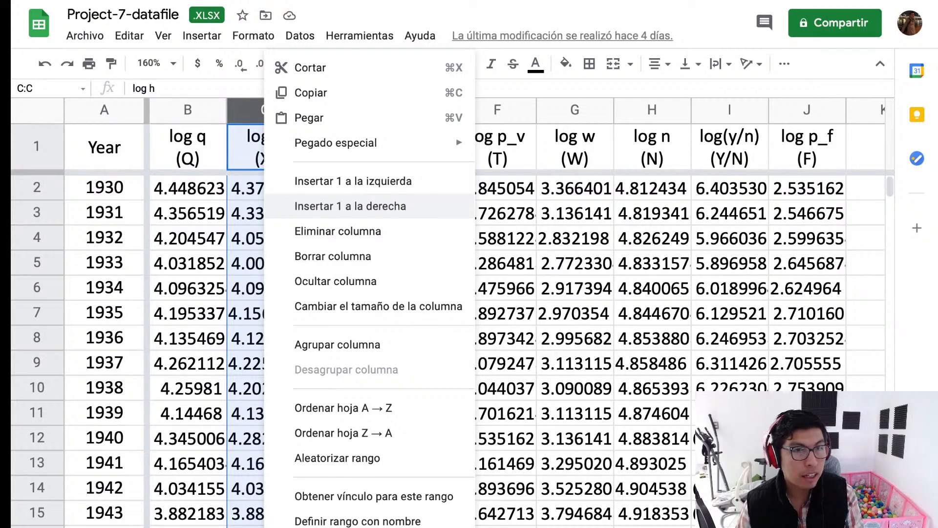
Insert one column directly after the log q (Q) column and give it the header "q".
left_click(192, 111)
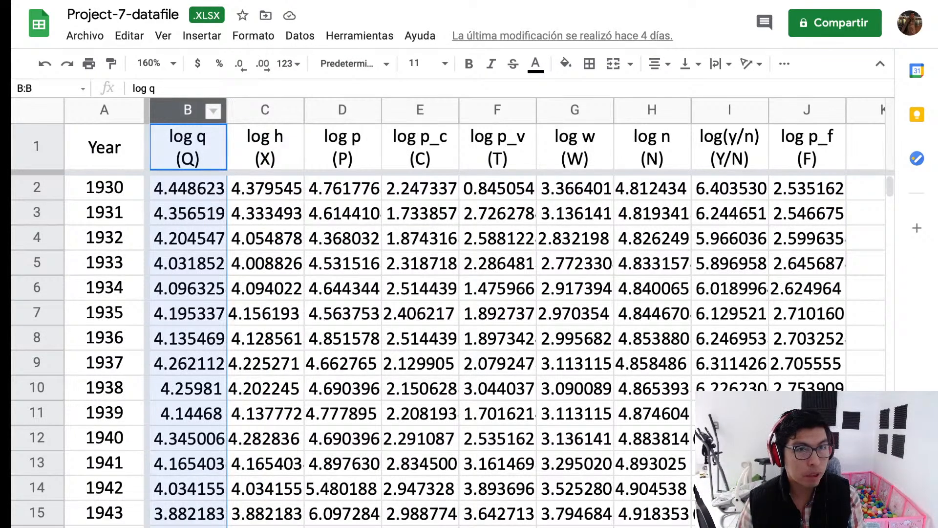
right_click(186, 111)
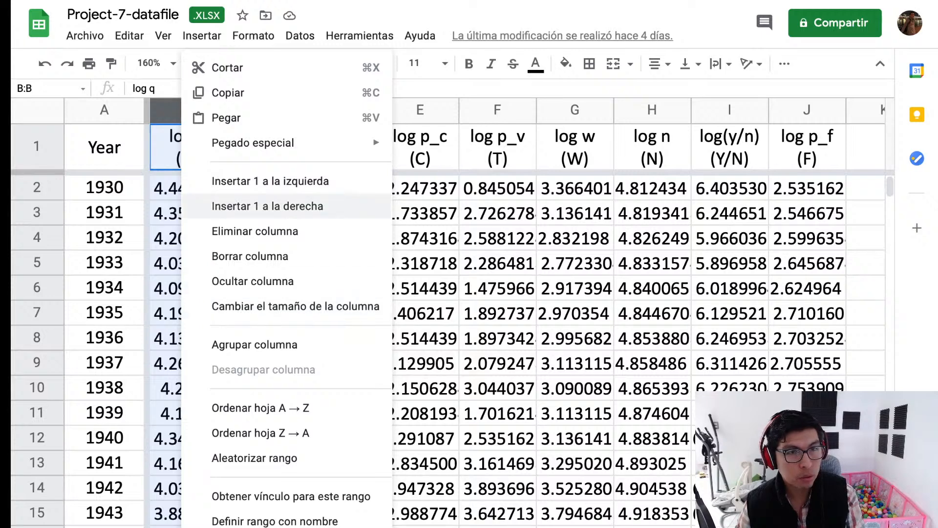
left_click(267, 205)
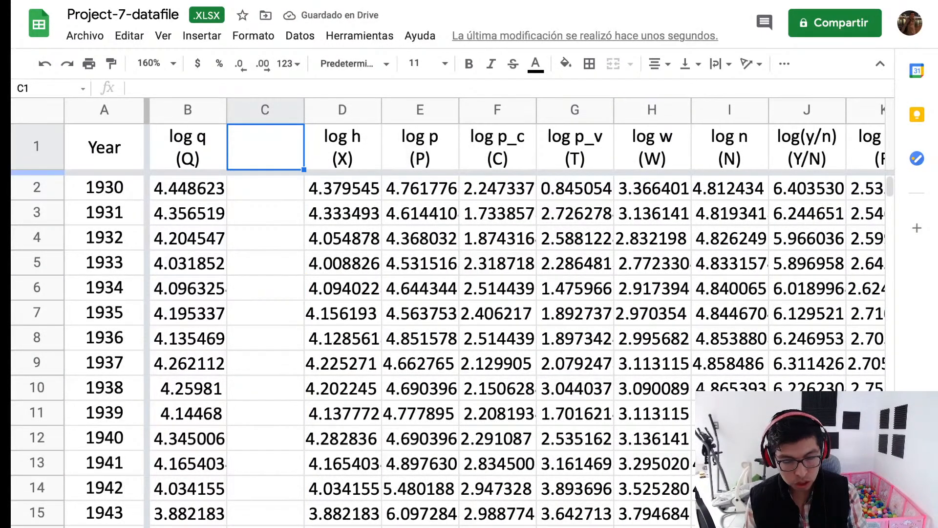
type("q")
key("Return")
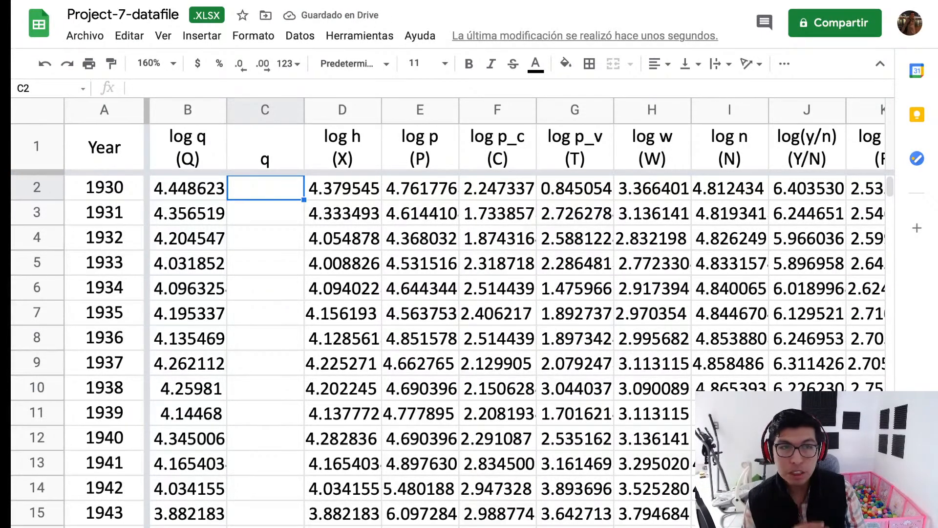
Enter =EXP(B2) in C2 and accept the suggested autocompletion for the rest of the q column.
type("=exp")
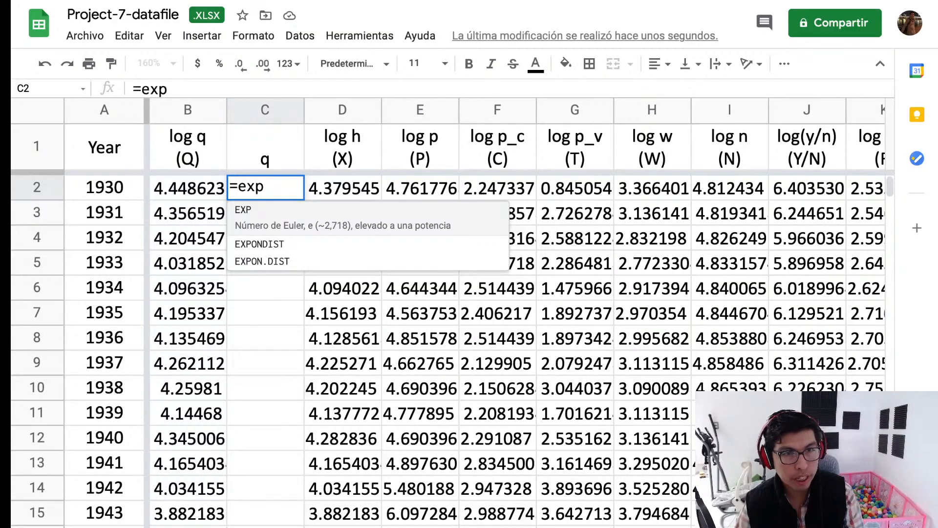
key("Down")
key("Up")
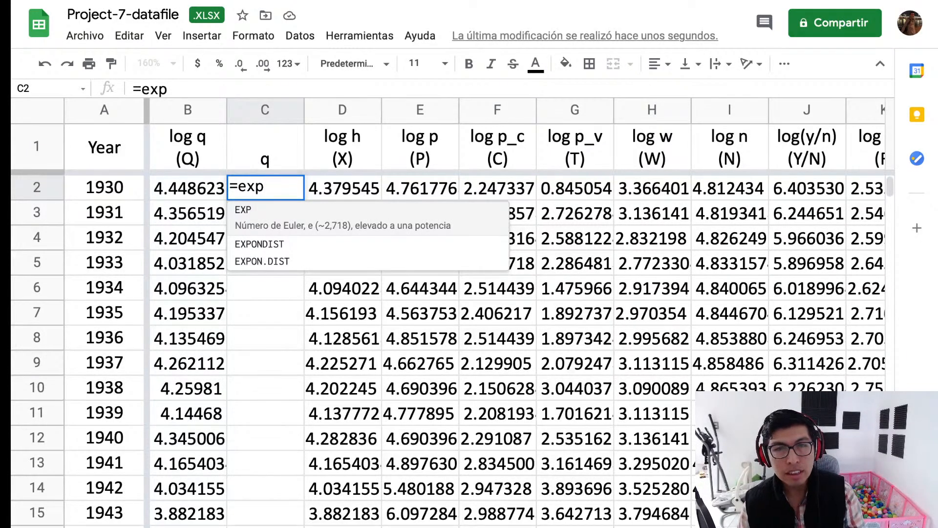
key("Tab")
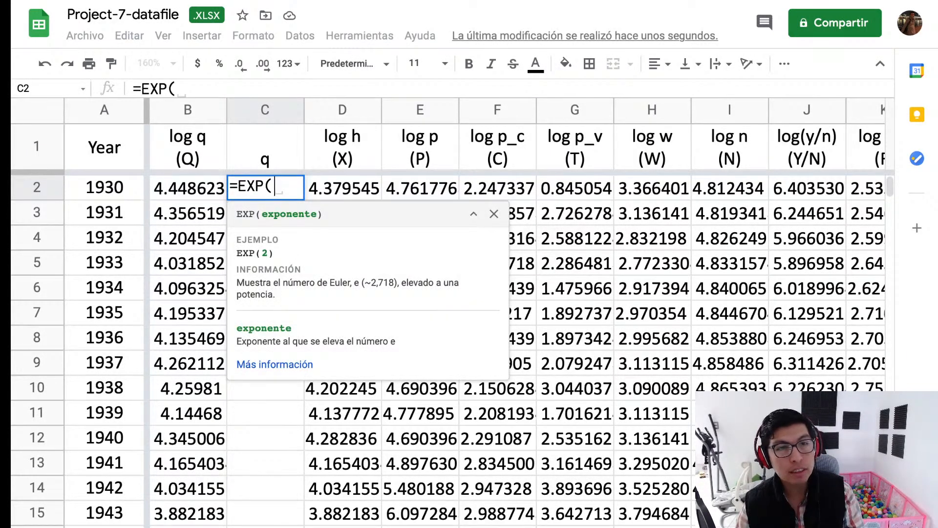
type("B2)")
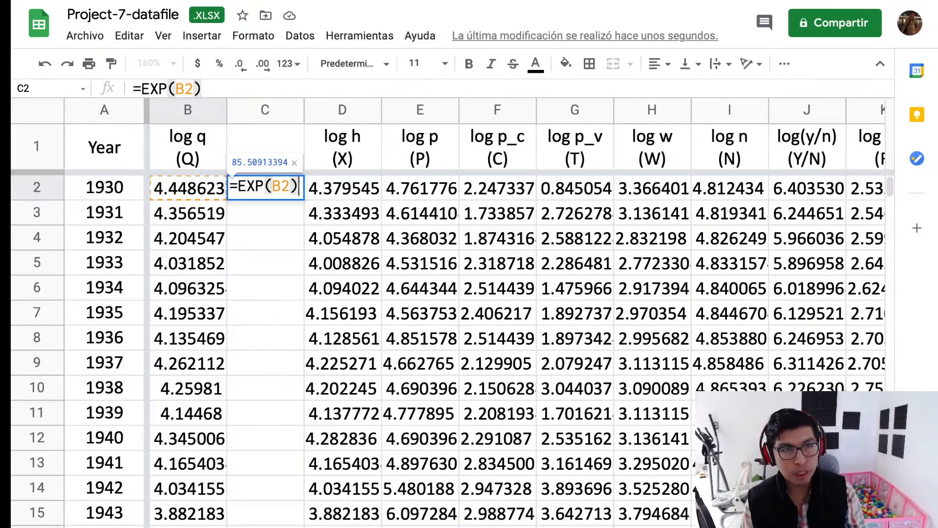
key("Return")
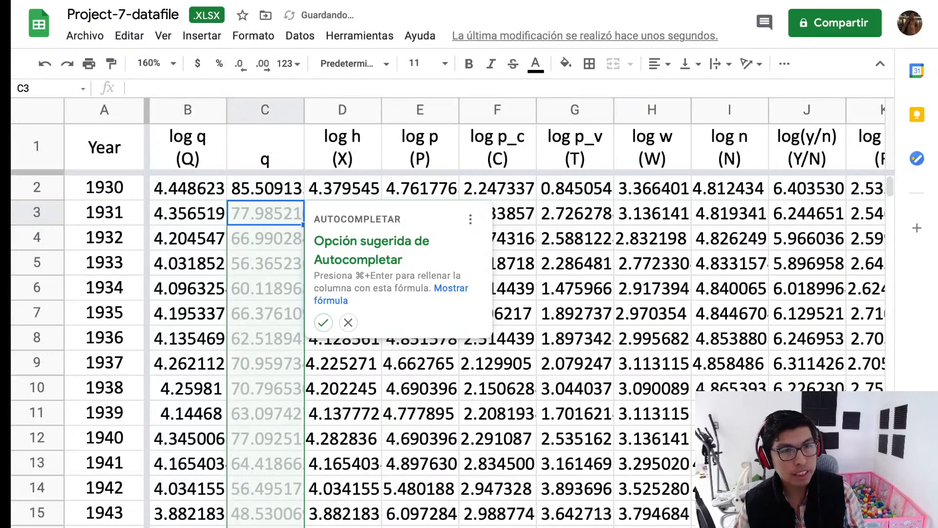
left_click(323, 322)
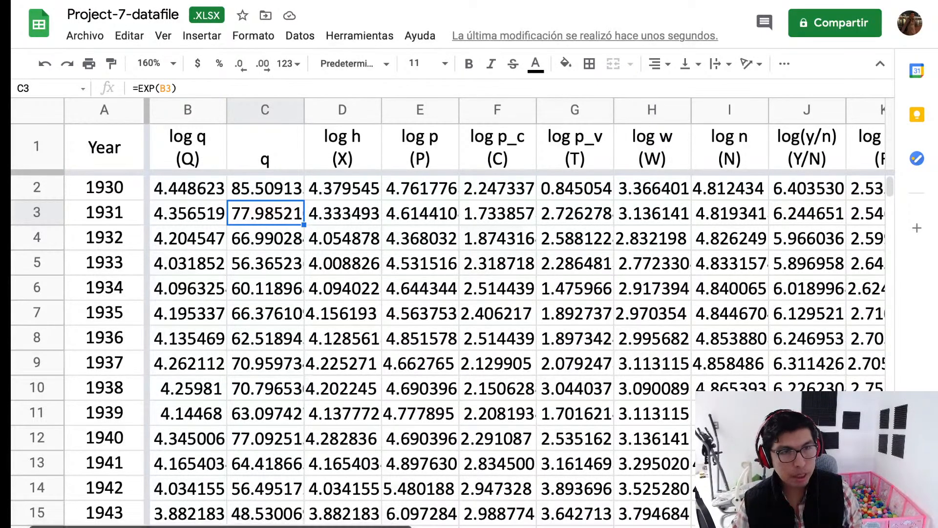
Undo the autocompleted q values and the formula in C2.
key("ctrl+z")
key("ctrl+z")
left_click(262, 140)
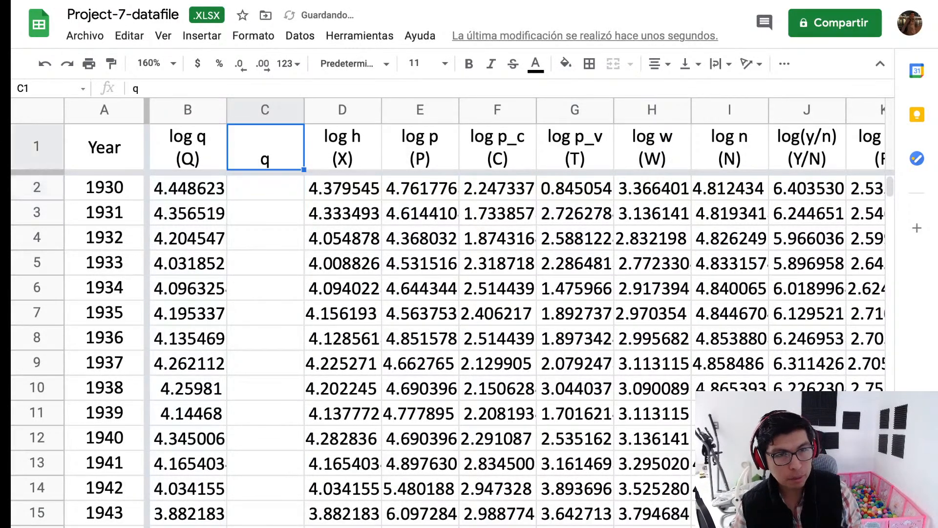
right_click(262, 140)
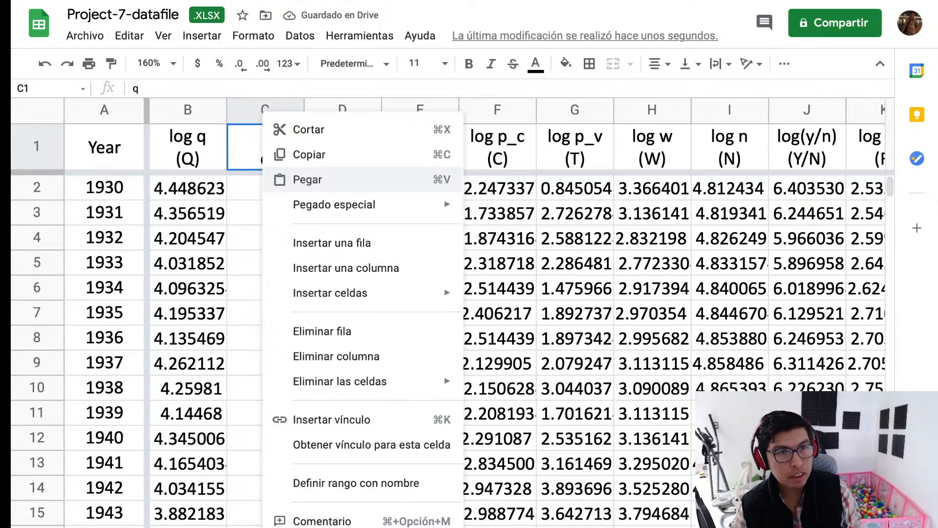
left_click(247, 212)
Enter the formula =exp(B2) in C2 to convert the 1930 log q value back to q.
left_click(248, 188)
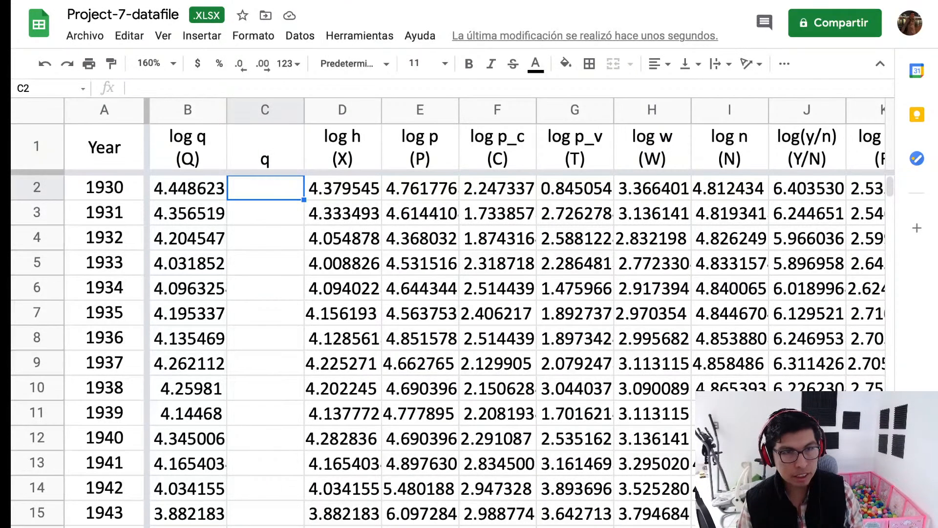
type("=(")
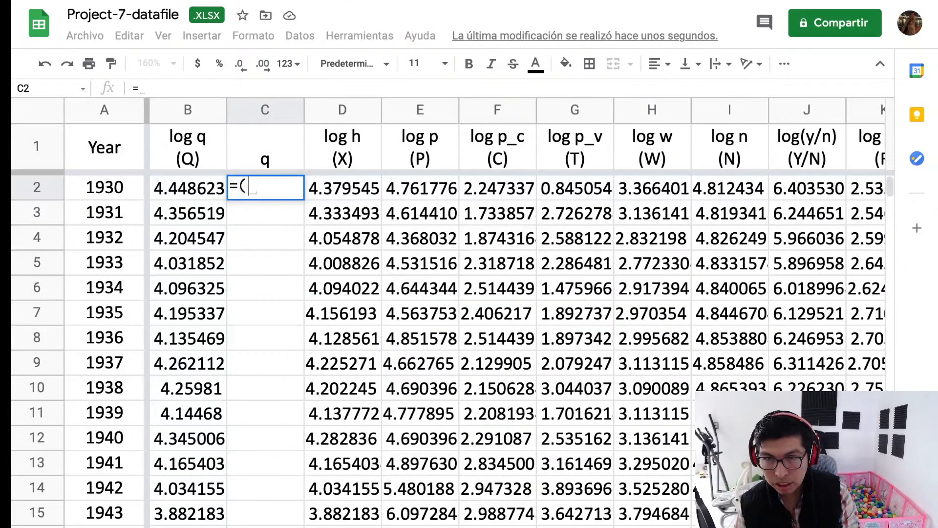
key("BackSpace")
type("exp(")
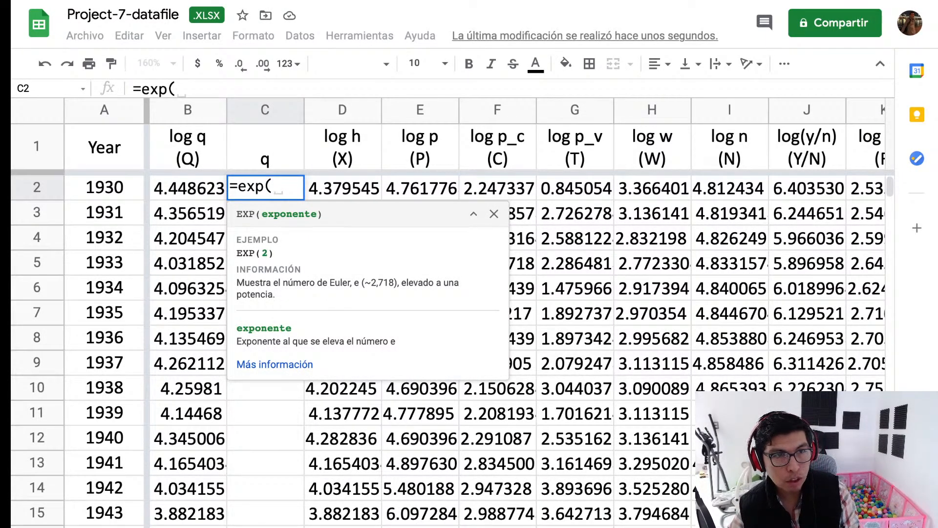
key("Left")
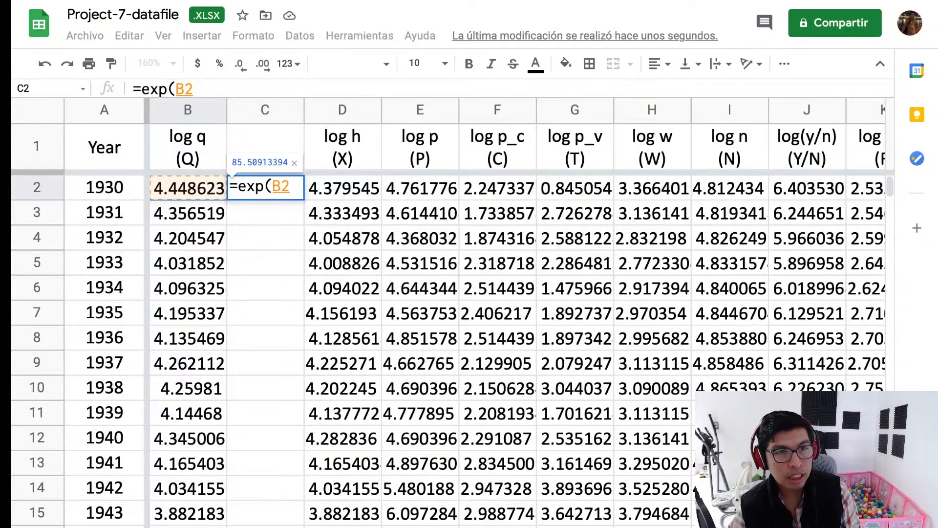
type(")")
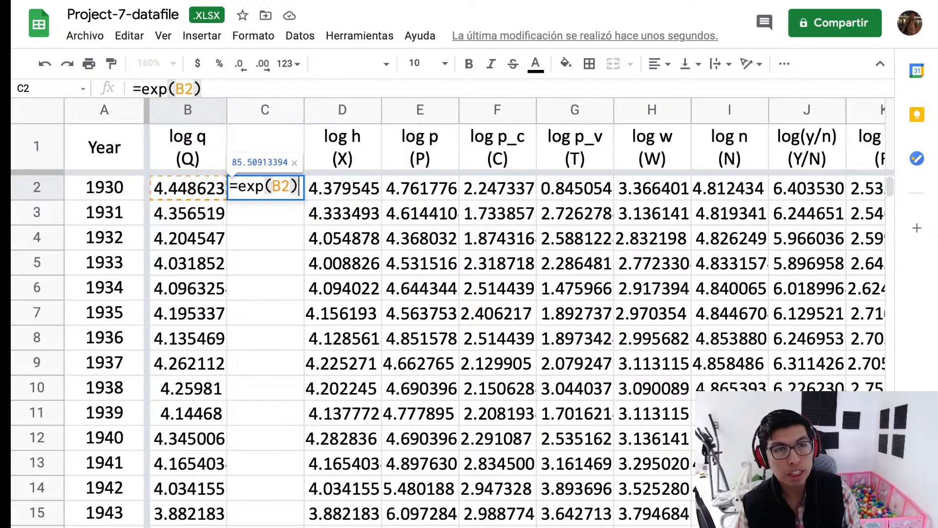
key("Return")
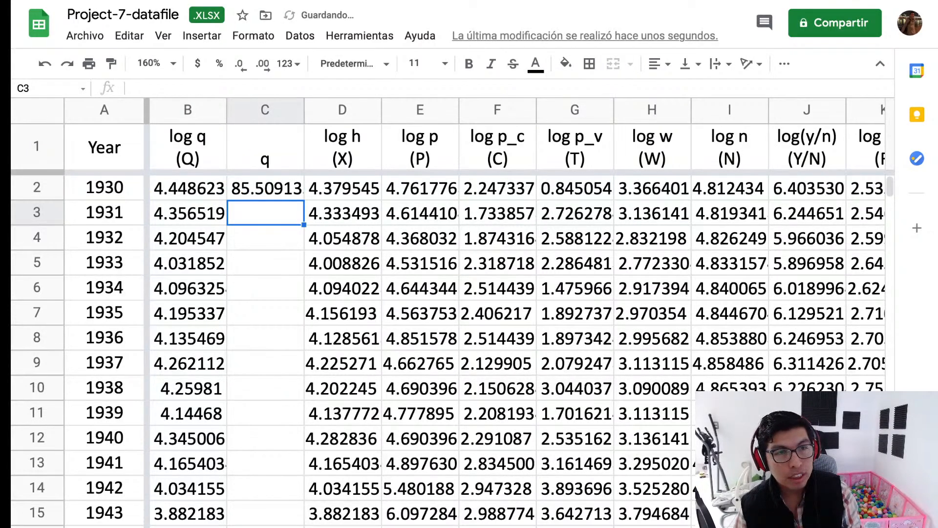
Check the log q description in the variable list and fill the C2 formula down the whole q column.
key("Up")
key("Down")
key("Up")
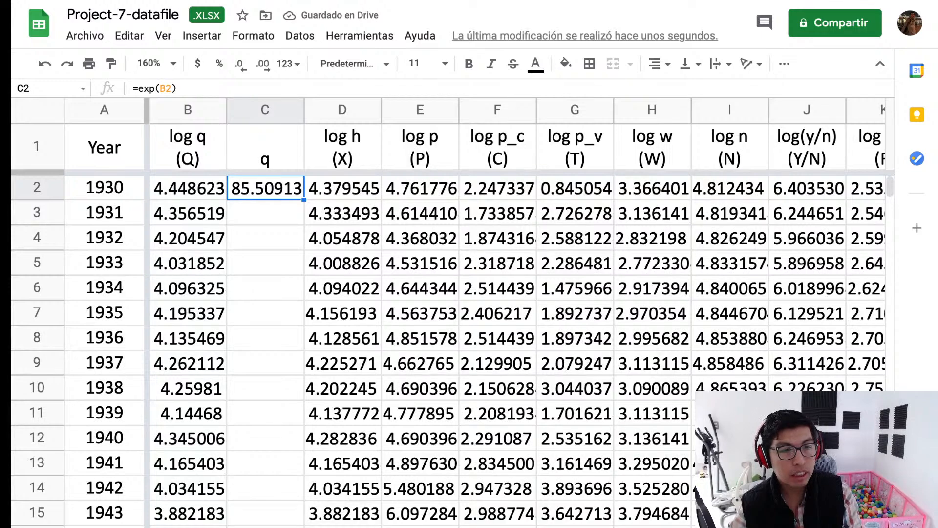
key("alt+Down")
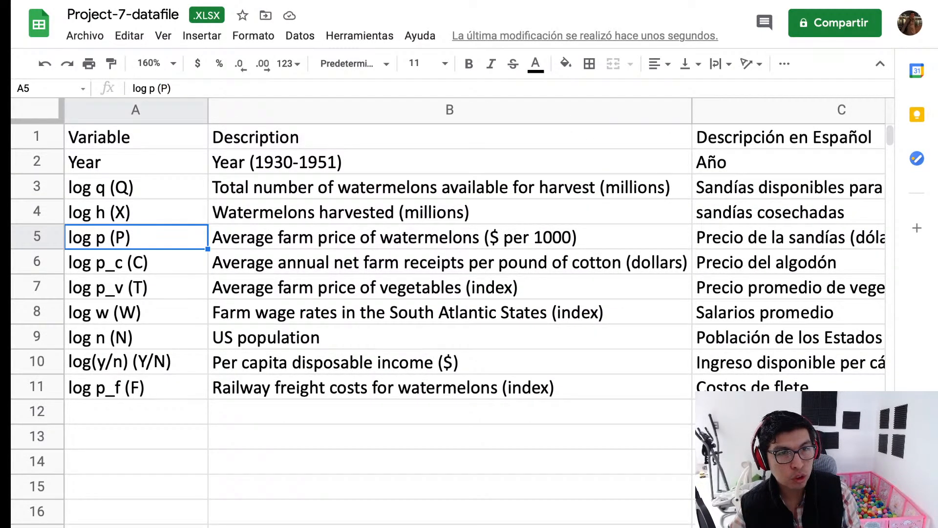
left_click(449, 187)
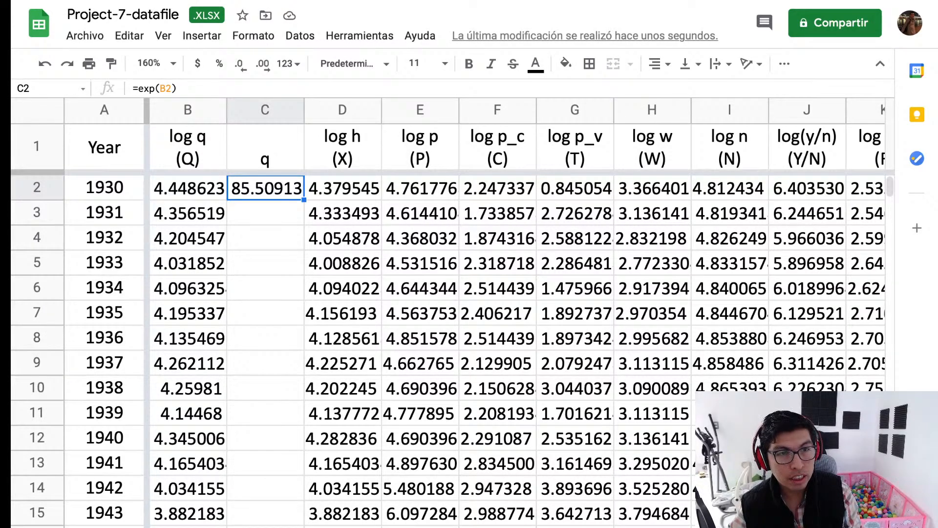
double_click(304, 199)
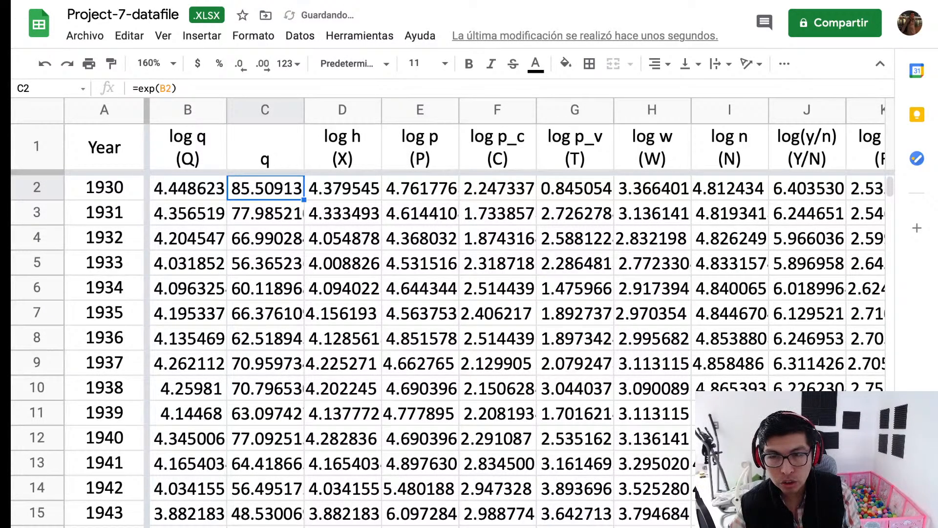
left_click(265, 238)
Fill the C2 formula down again through C10 and look over the q column.
left_click(265, 188)
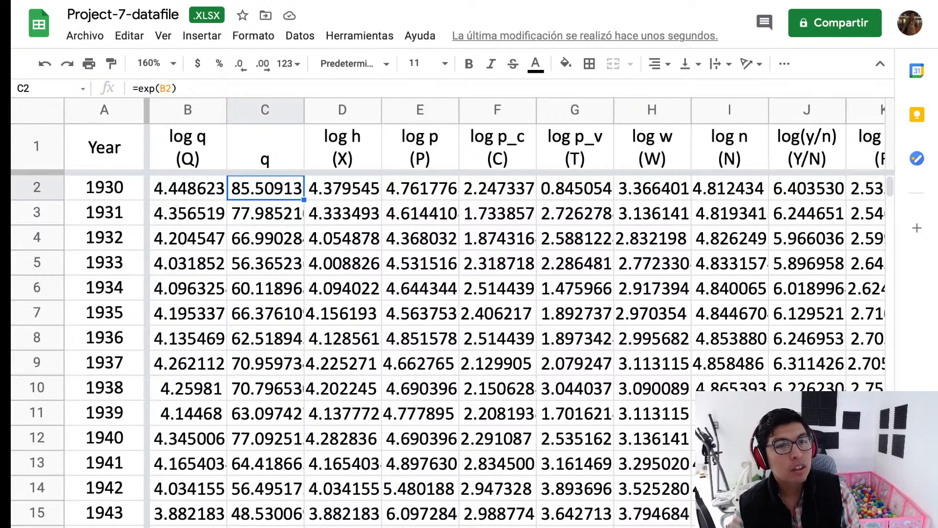
left_click_drag(303, 263, 304, 389)
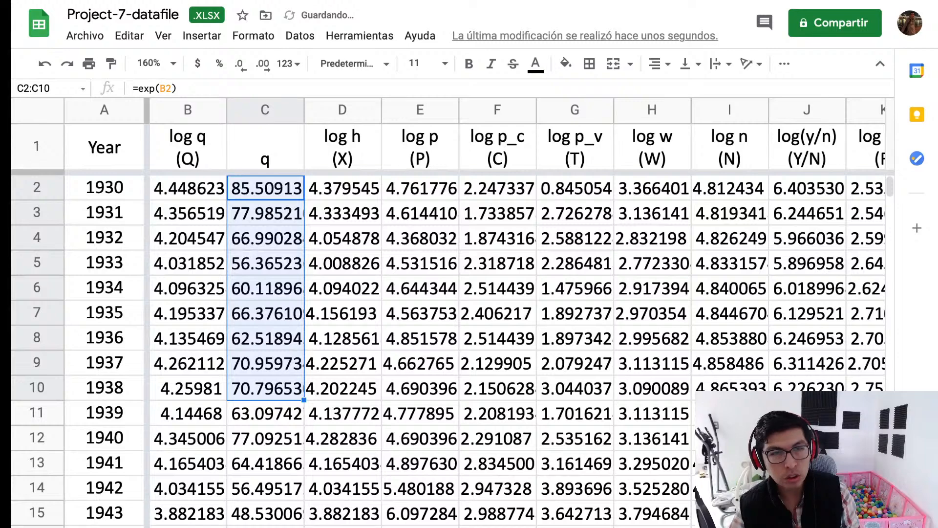
left_click(265, 338)
scroll(266, 338, "down", 7)
scroll(265, 338, "up", 7)
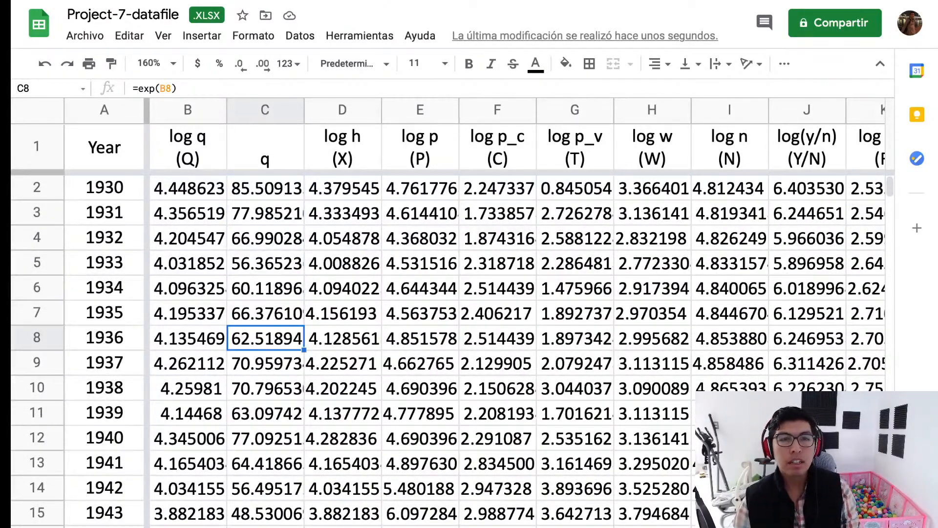
left_click(265, 188)
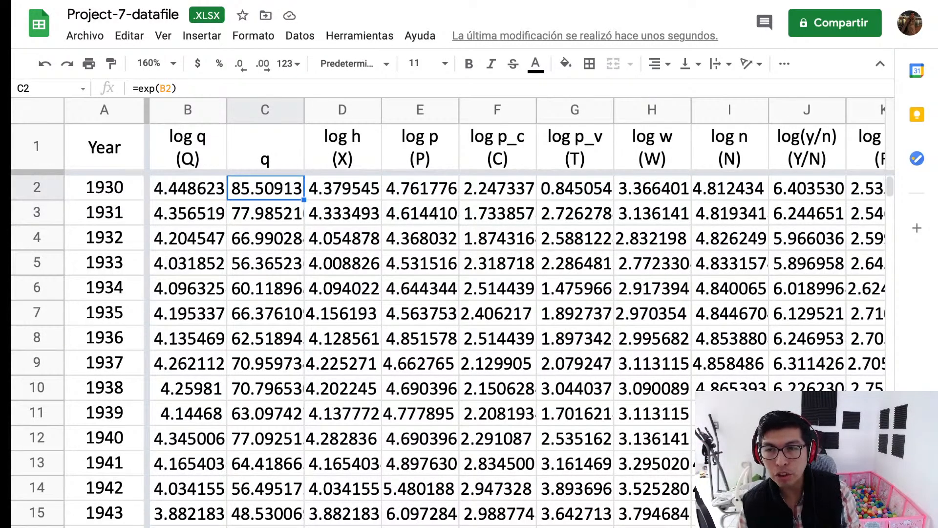
key("Down")
key("Up")
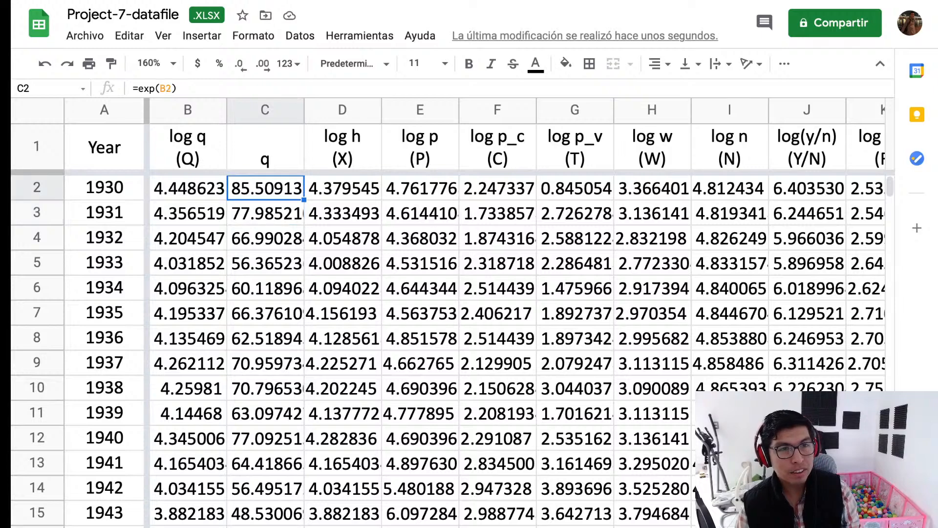
Check the description and unit of log q in the variable list against the 1930 q value.
key("Down")
key("Up")
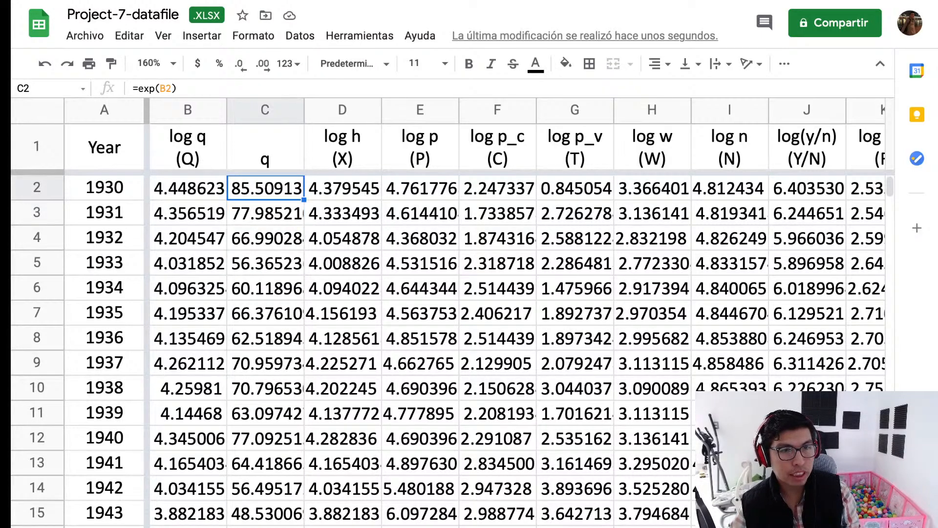
key("ctrl+shift+Page_Down")
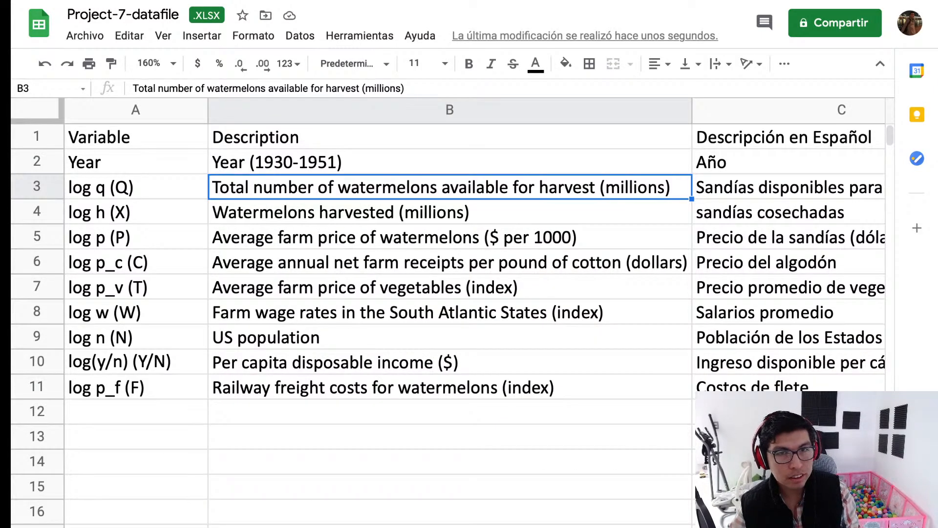
key("ctrl+shift+Page_Up")
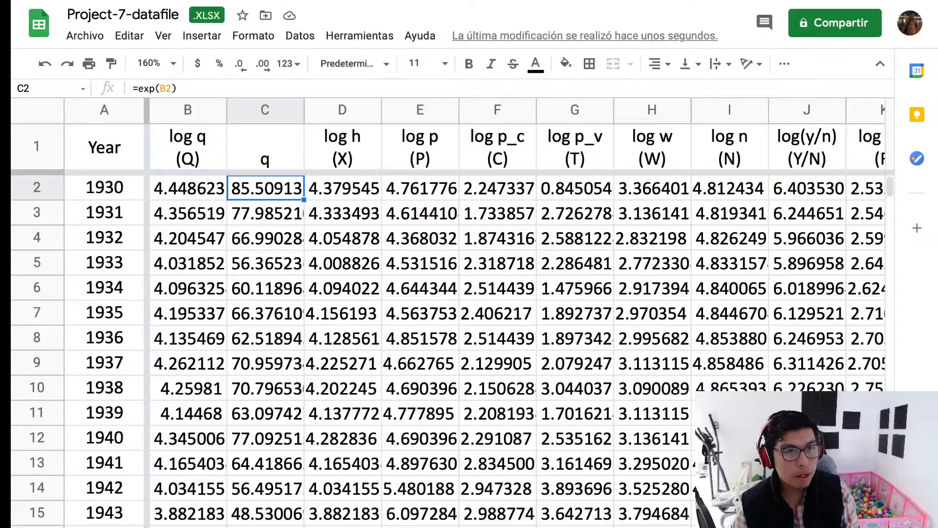
Examine the converted q values in column C year by year from 1930 to 1938.
key("Down")
key("Right")
key("Down")
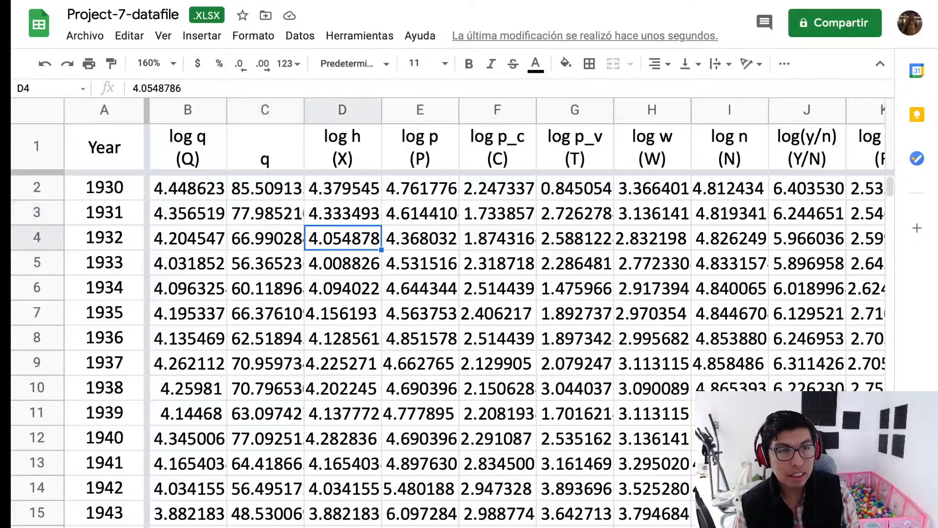
key("Left")
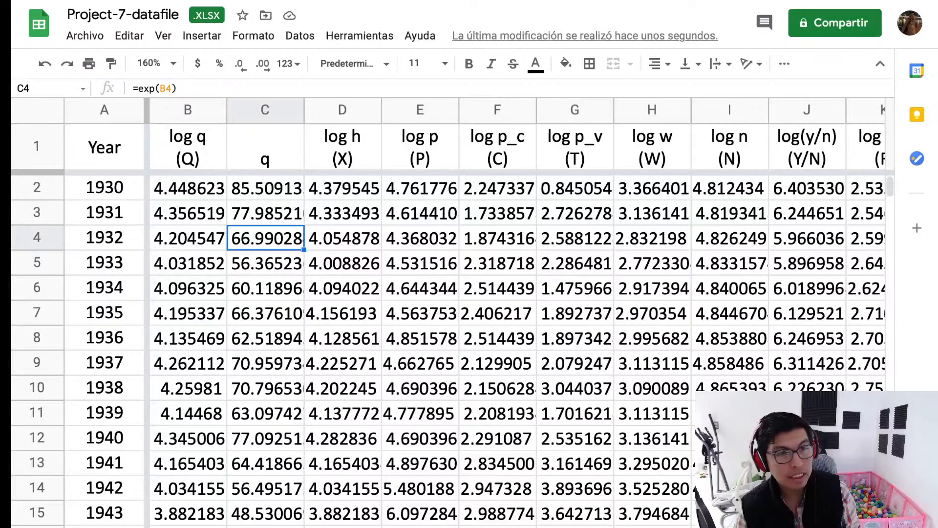
key("Down")
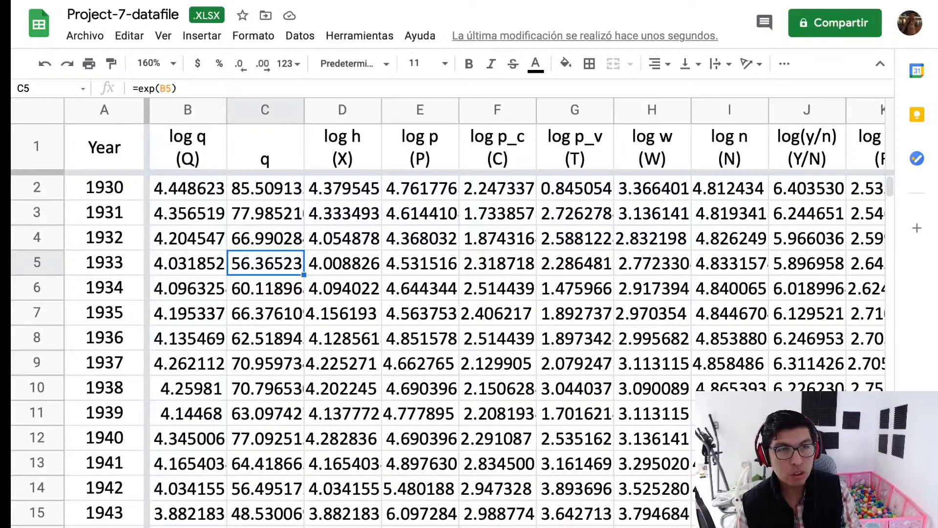
key("Down")
key("Up")
key("Up")
key("Up")
key("Down")
key("Down")
key("Down")
key("Up")
key("Up")
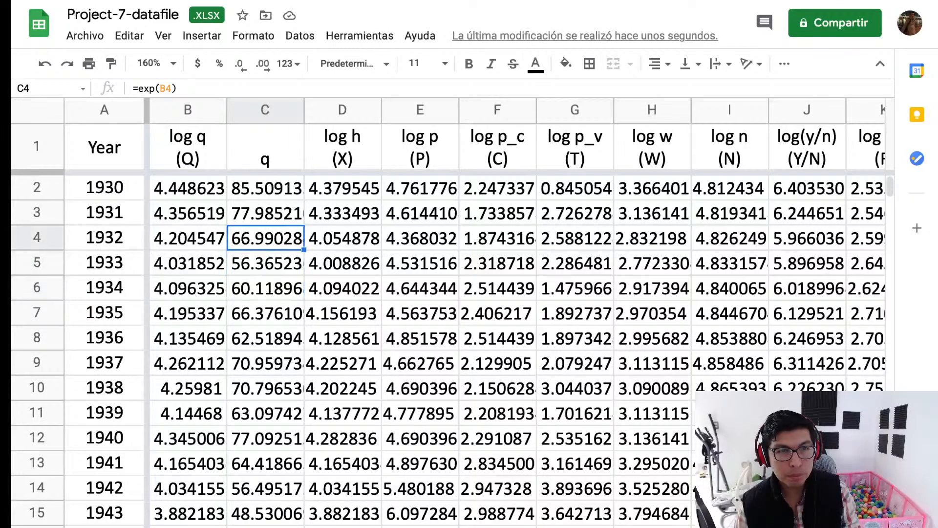
key("Up")
key("Up")
key("Down")
key("Down")
key("Down")
key("Down")
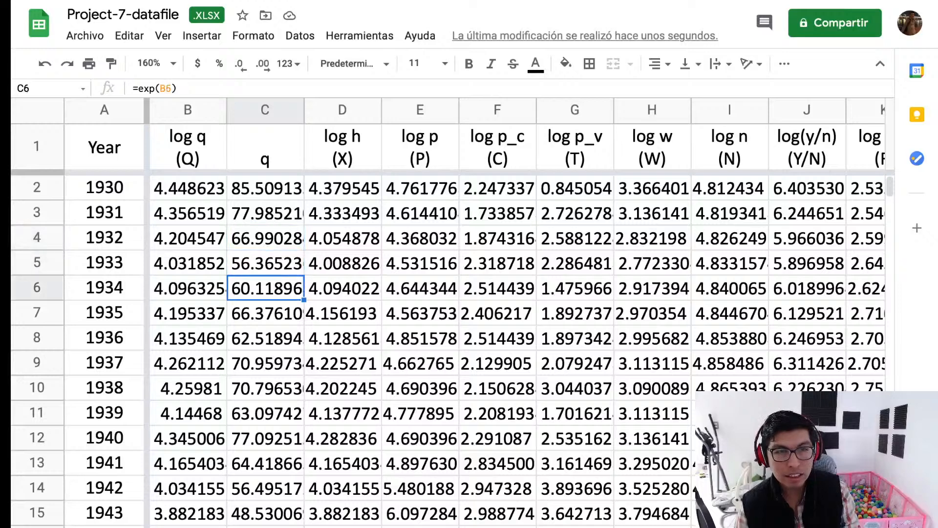
key("Down")
key("Down")
key("Down")
key("Down")
key("Up")
key("Down")
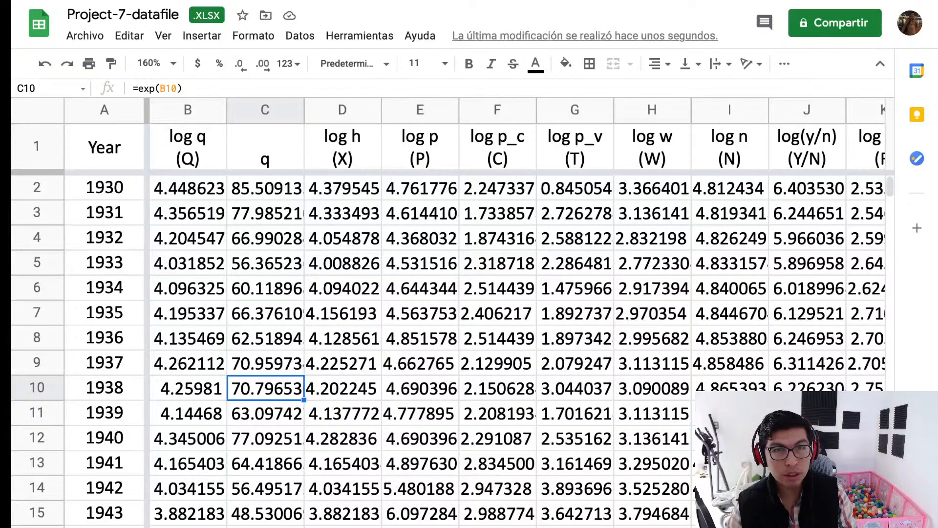
Review the remaining log variables and look up the description and unit of log p in the variable list.
scroll(517, 312, "right", 4)
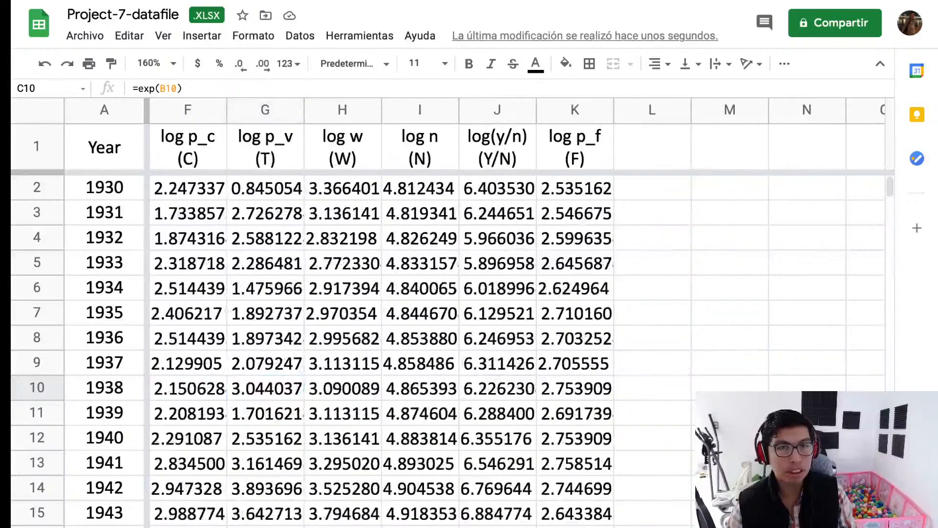
scroll(518, 312, "left", 4)
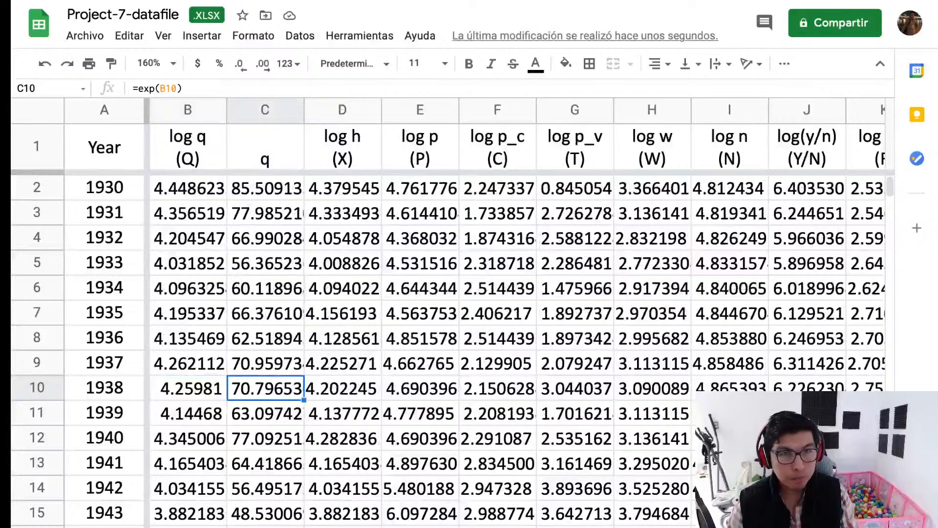
left_click(420, 147)
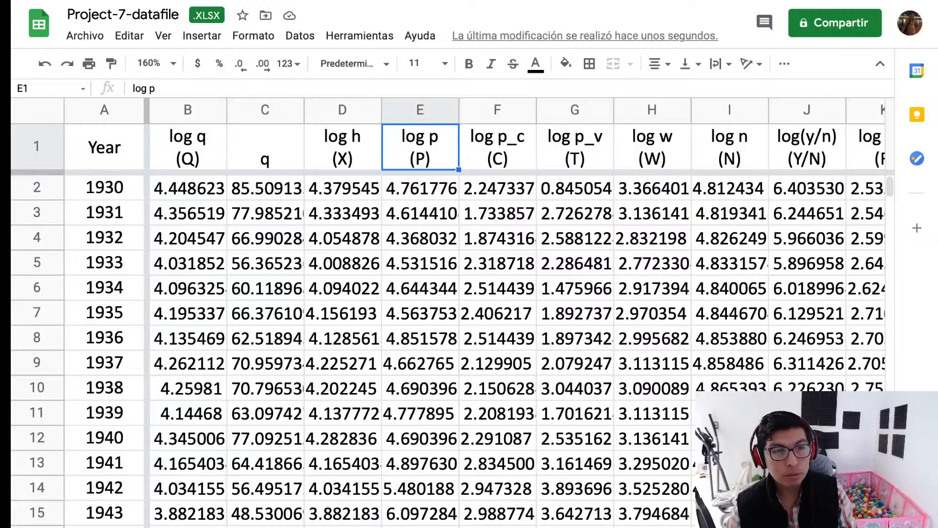
key("ctrl+shift+Page_Down")
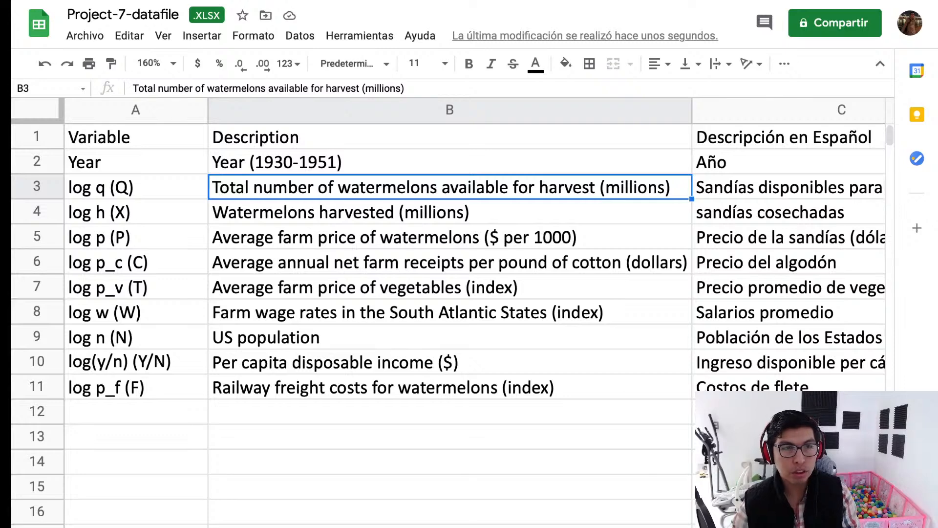
left_click(136, 237)
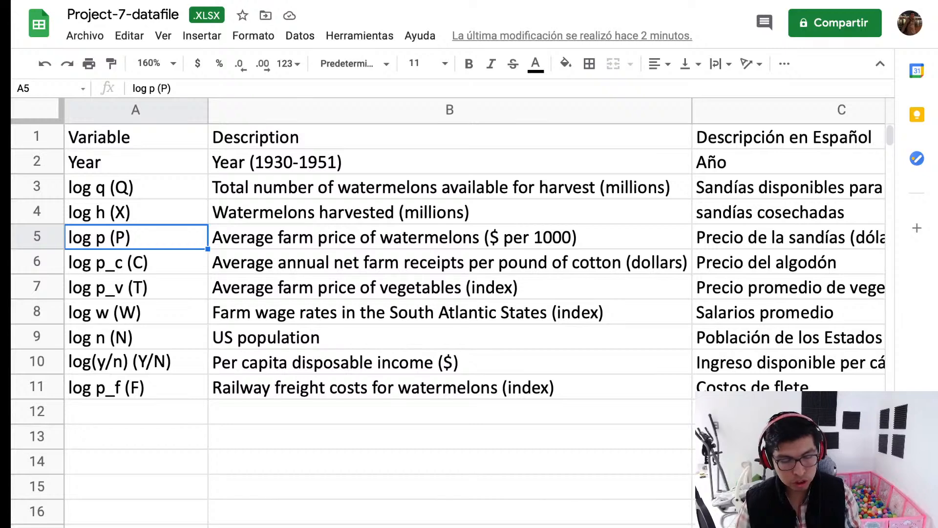
key("shift+Right")
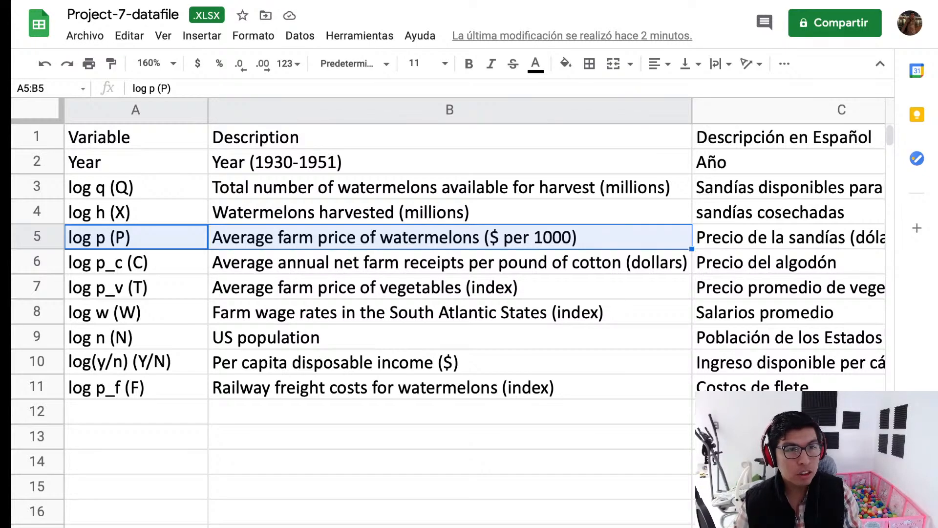
key("alt+Down")
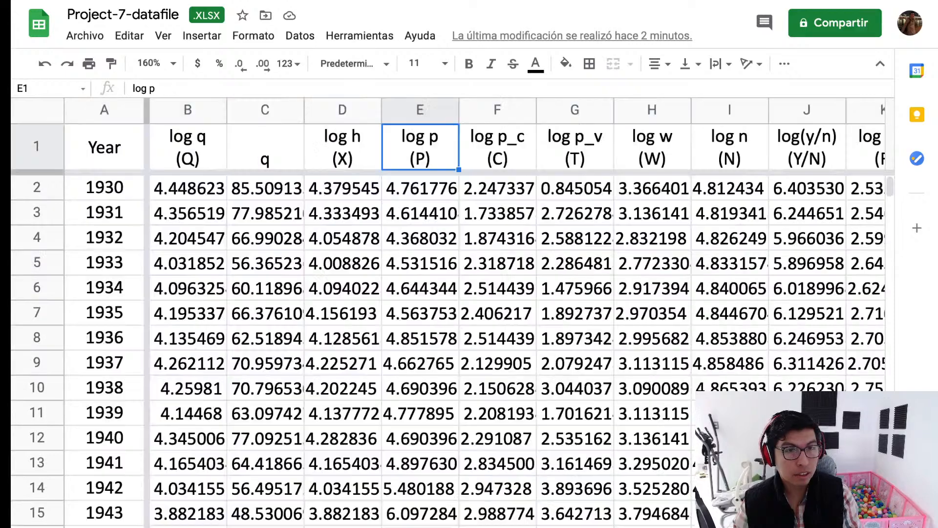
Insert an empty column directly after log p and give it the heading p.
right_click(440, 110)
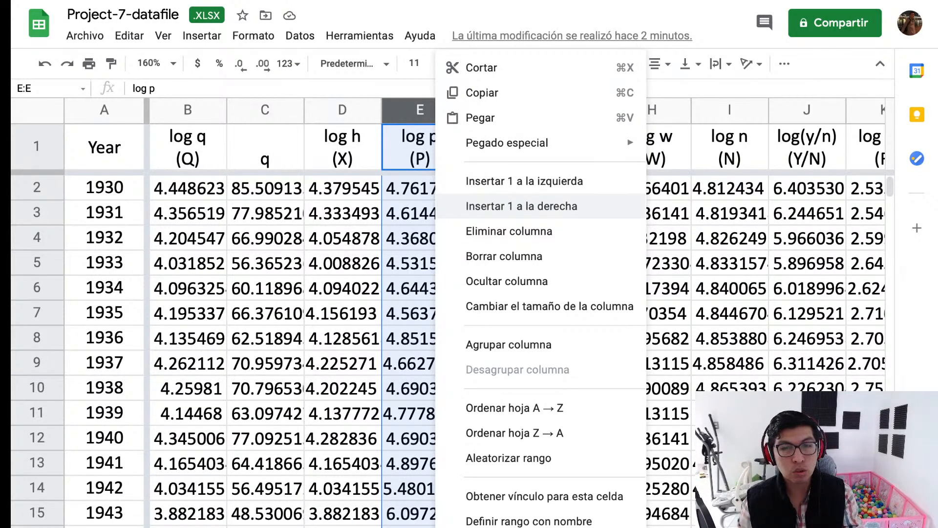
left_click(521, 206)
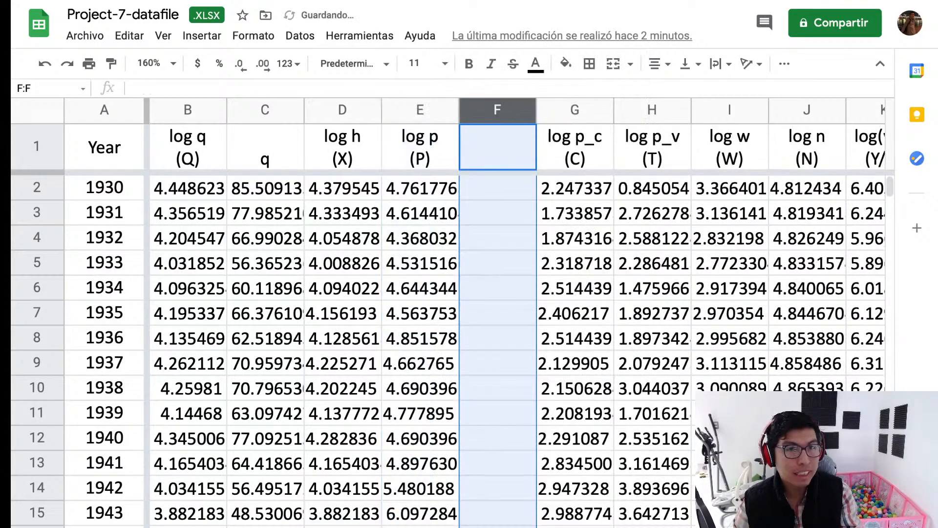
left_click(497, 212)
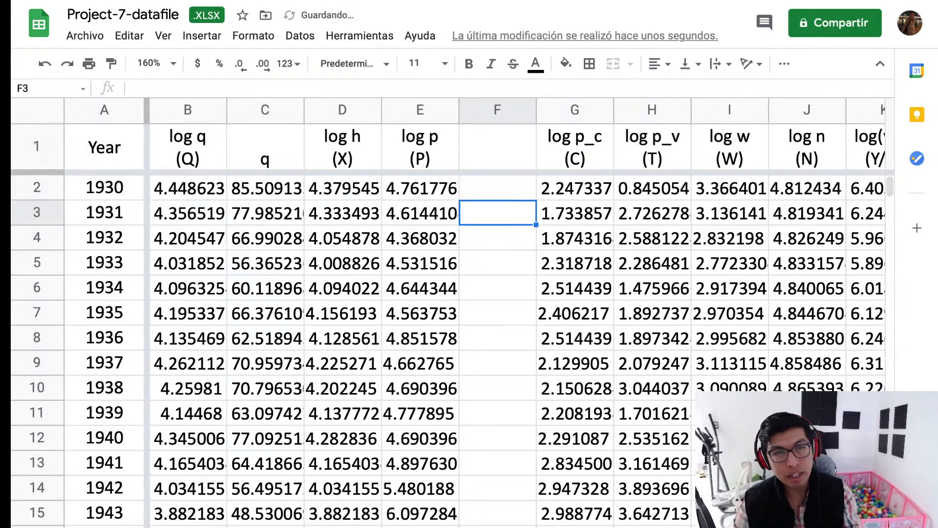
key("Up")
key("Up")
type("p")
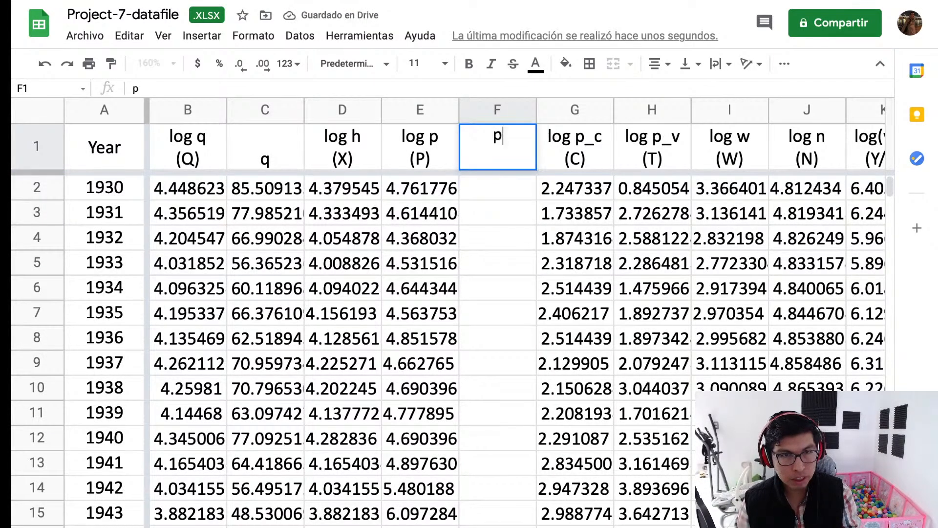
key("Return")
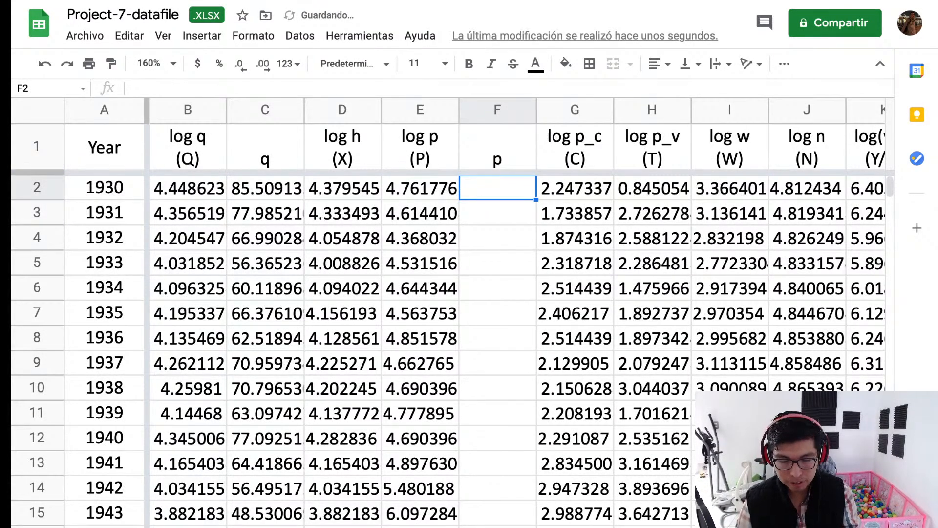
Enter the formula =exp(E2) in F2 and accept the autocomplete suggestion to fill the rest of the p column.
type("=exp")
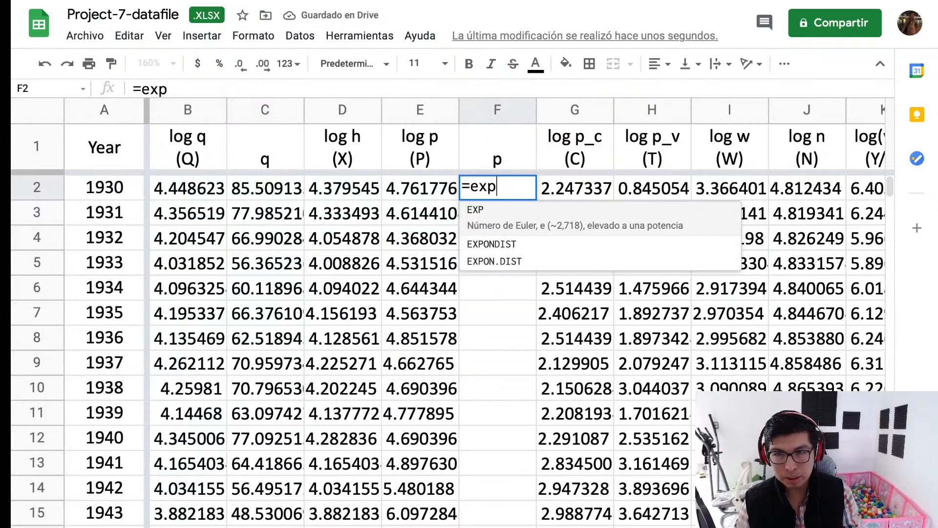
type("(")
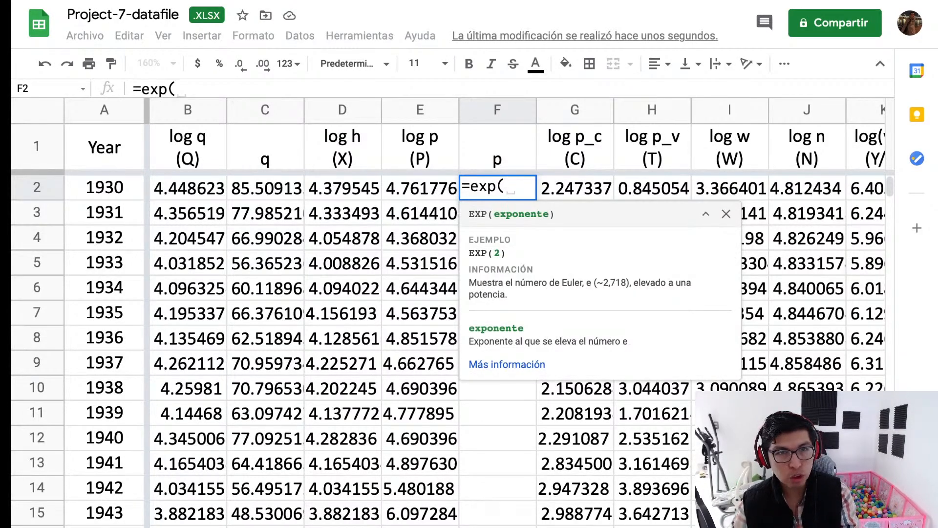
key("Left")
type(")")
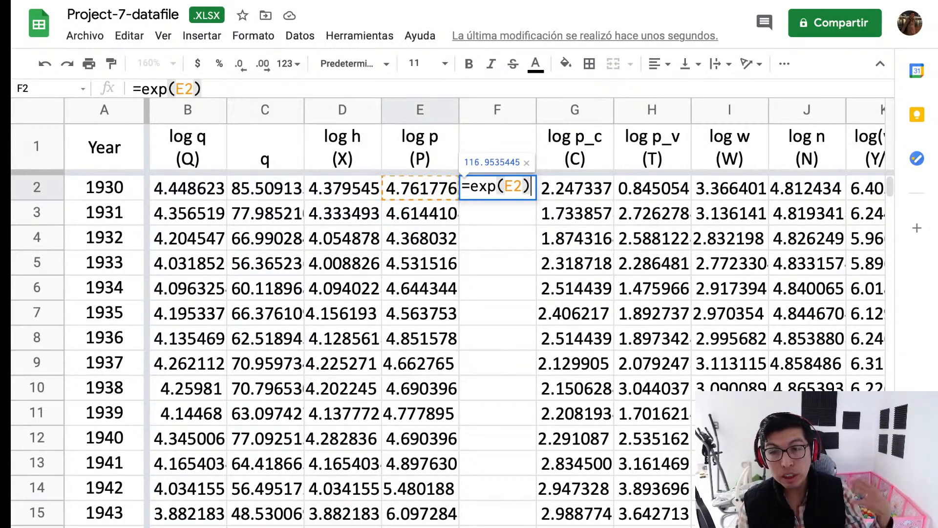
key("Return")
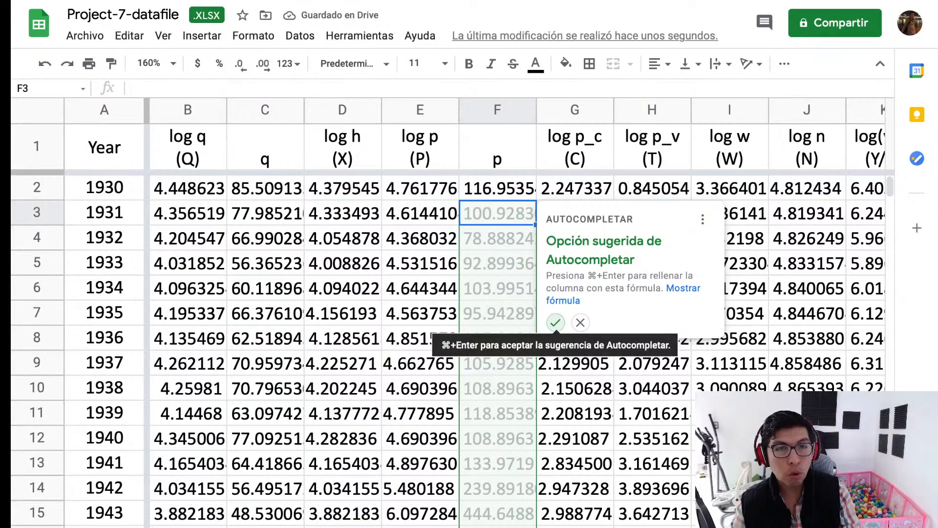
left_click(556, 322)
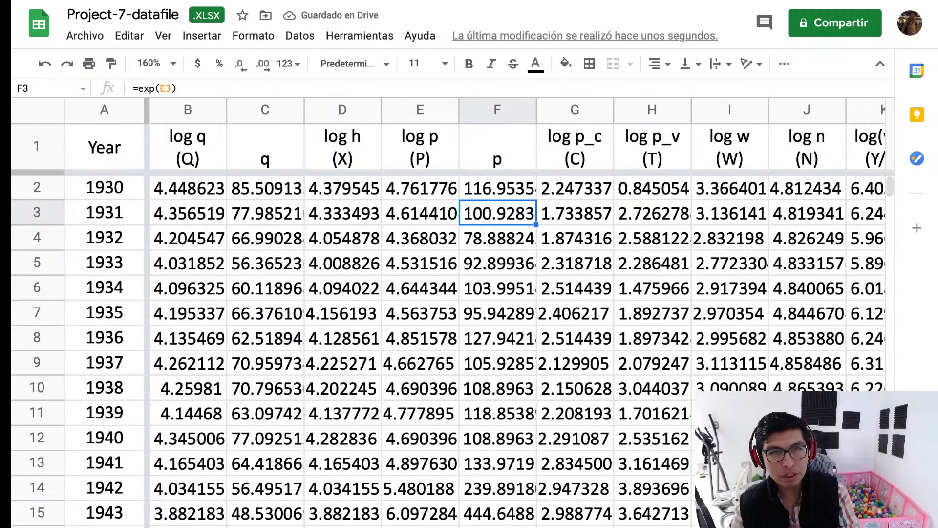
Examine the converted p values for 1930, 1931 and 1932 in column F.
left_click(497, 189)
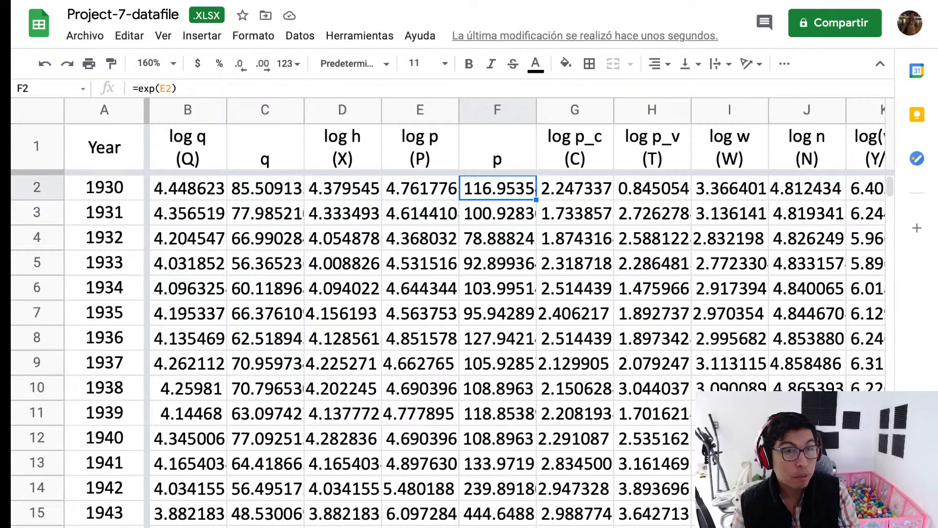
left_click(497, 213)
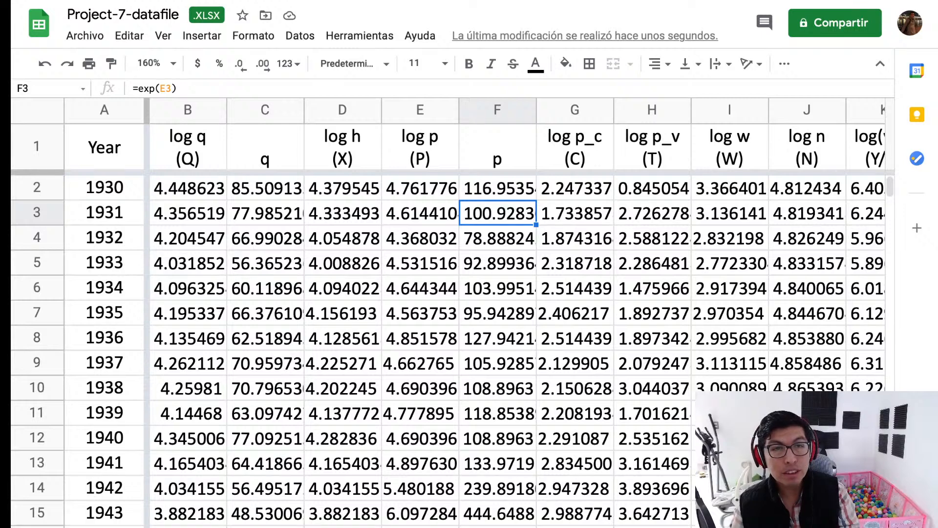
left_click(498, 188)
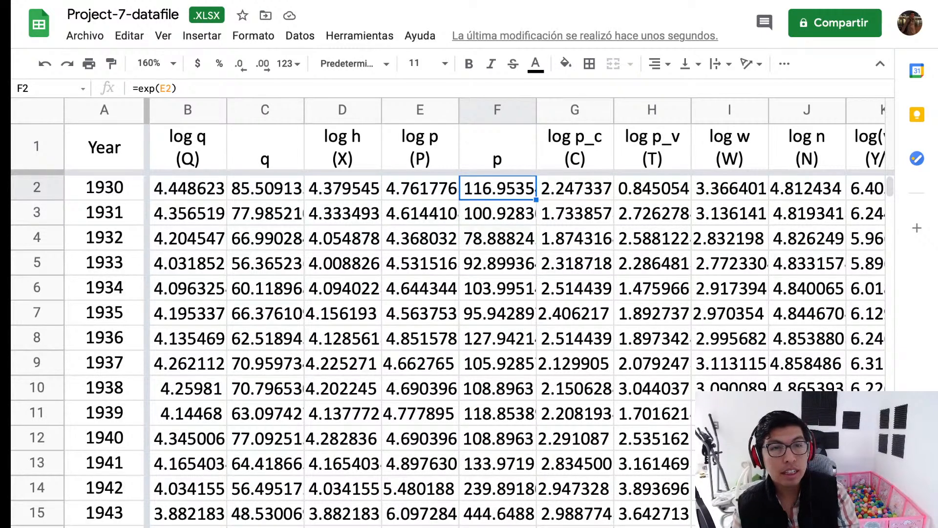
left_click(497, 213)
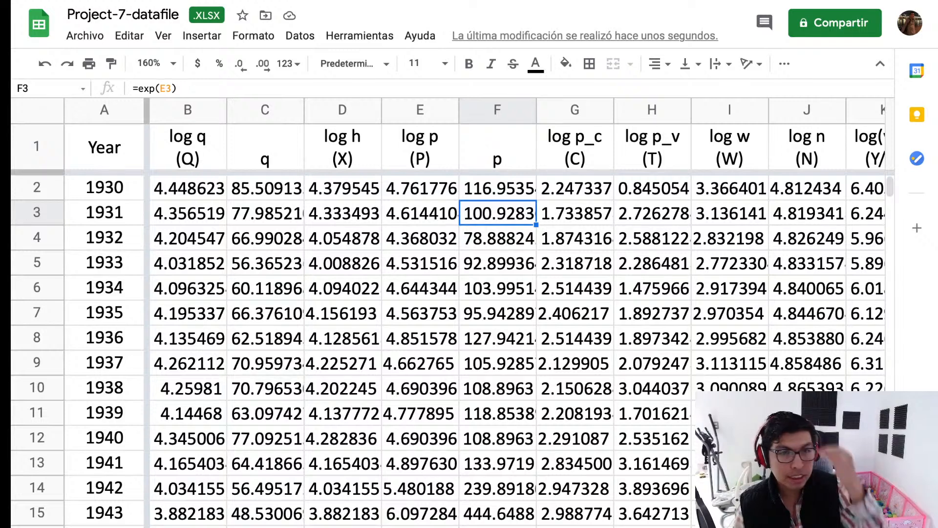
left_click(497, 238)
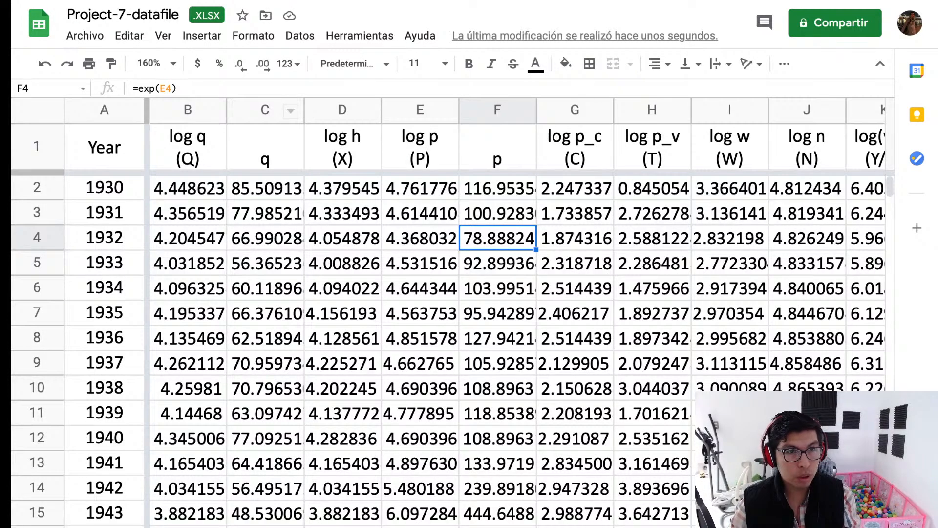
Select the Year column and the q column together as the data for a chart.
left_click(104, 110)
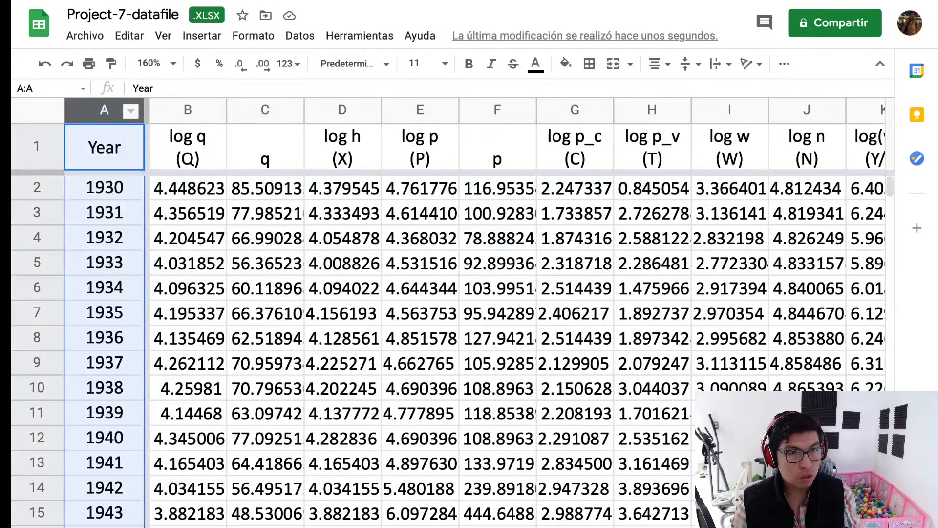
left_click(265, 213)
left_click(104, 110)
left_click(265, 111, "ctrl")
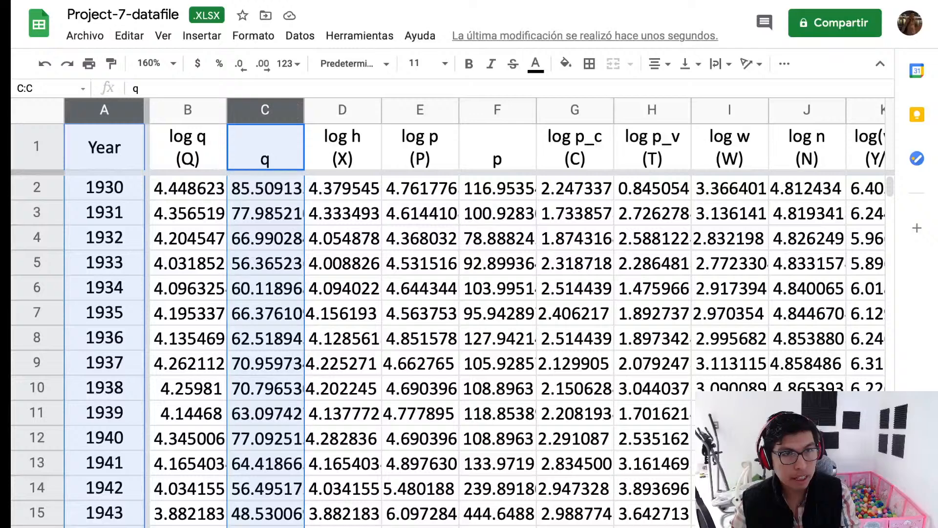
left_click(202, 36)
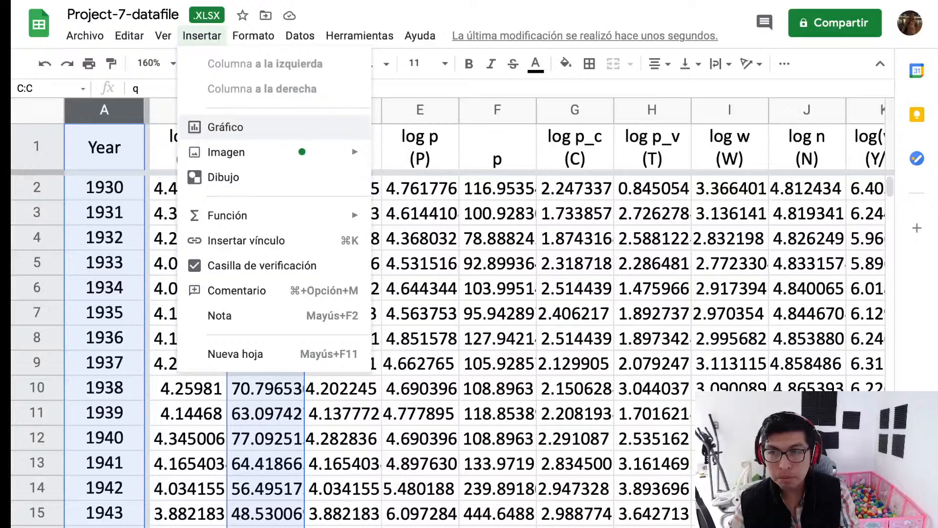
key("Escape")
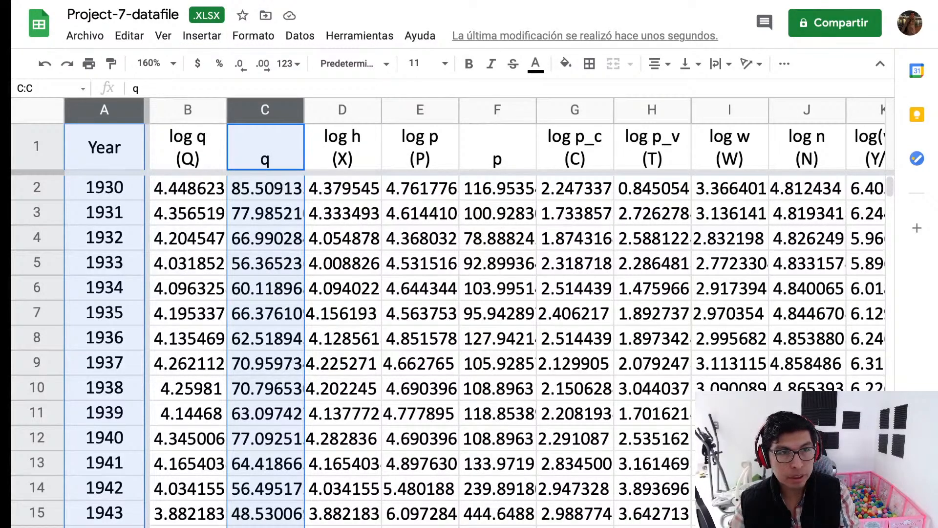
left_click(202, 35)
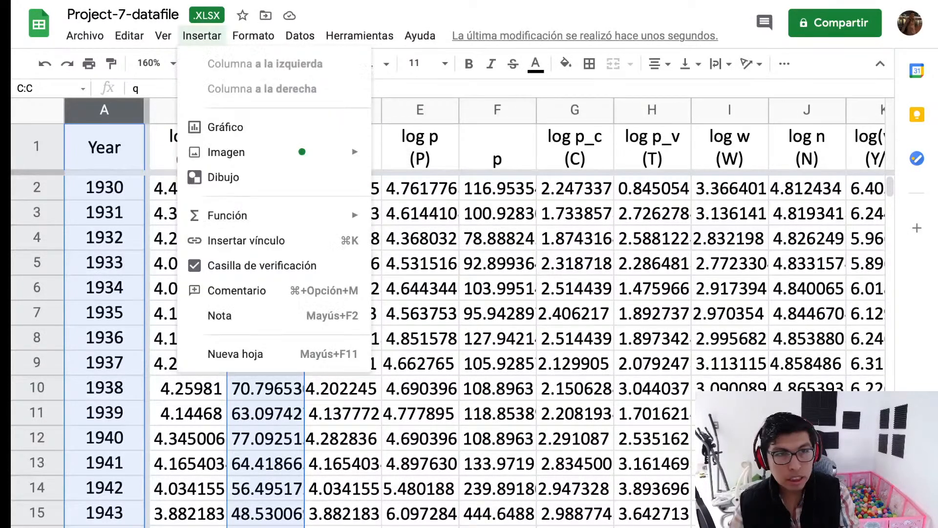
mouse_move(274, 152)
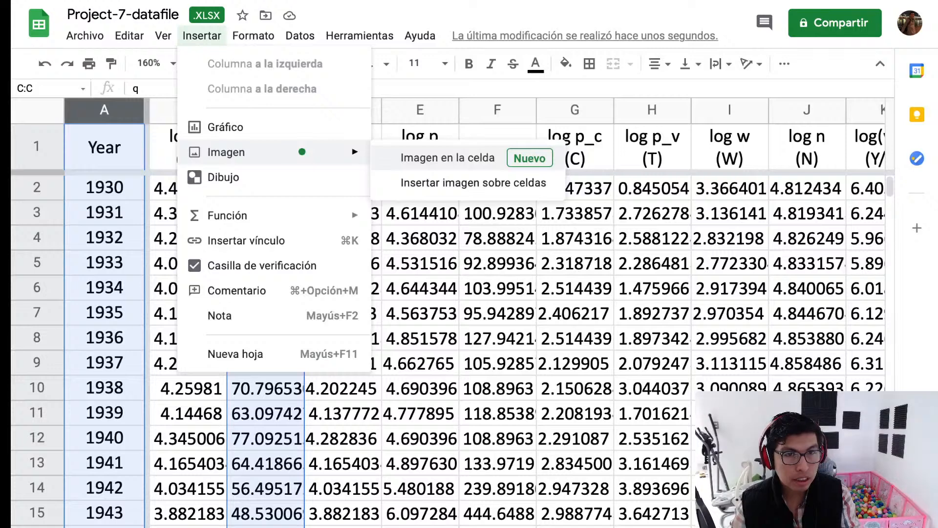
left_click(450, 157)
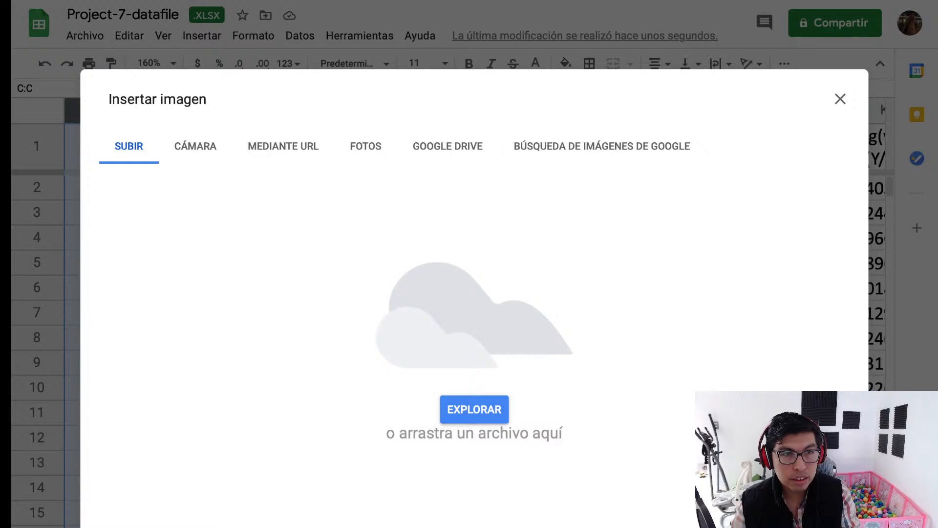
key("Escape")
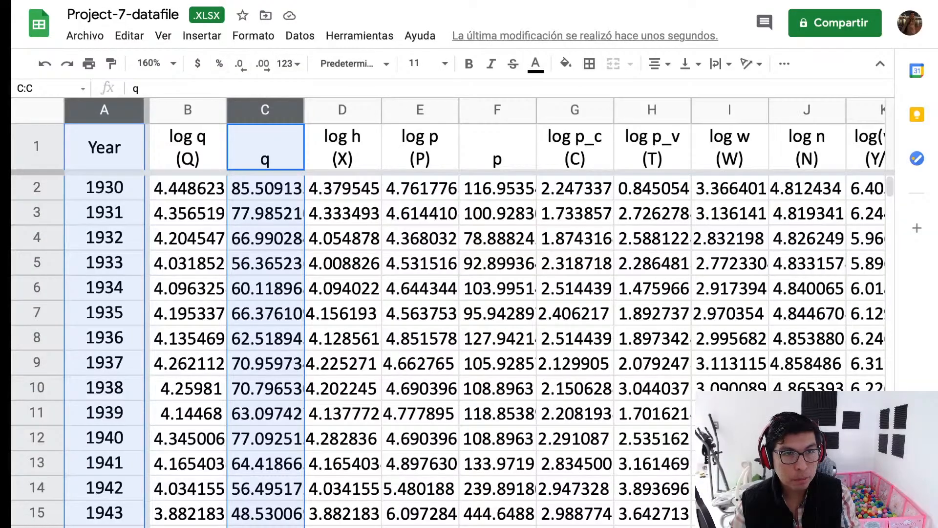
Insert a line chart of q against Year from the selected columns, look over its curve and close the chart editor.
left_click(202, 35)
key("Escape")
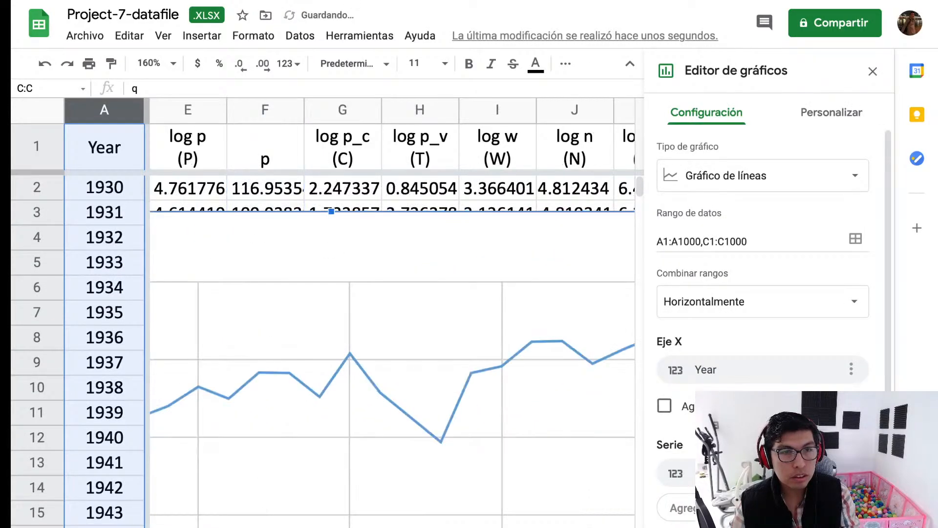
scroll(323, 342, "down", 3)
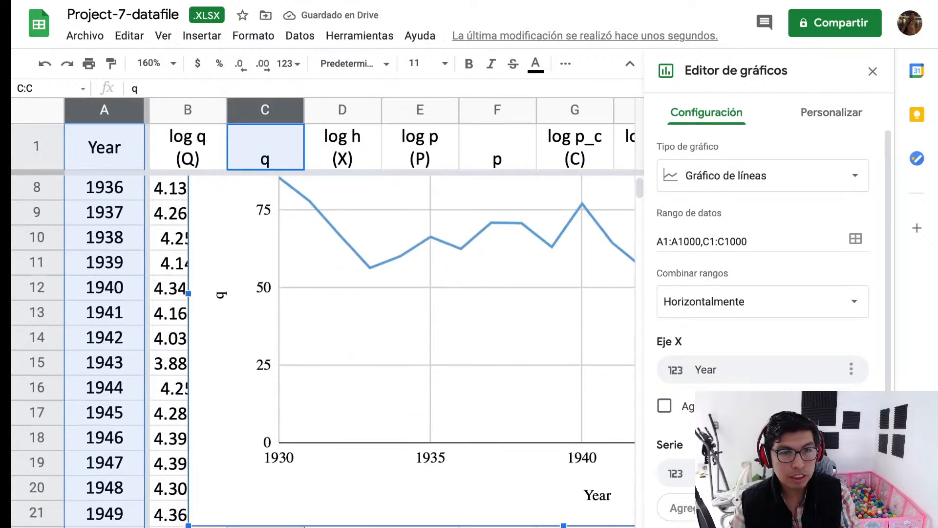
scroll(322, 342, "right", 5)
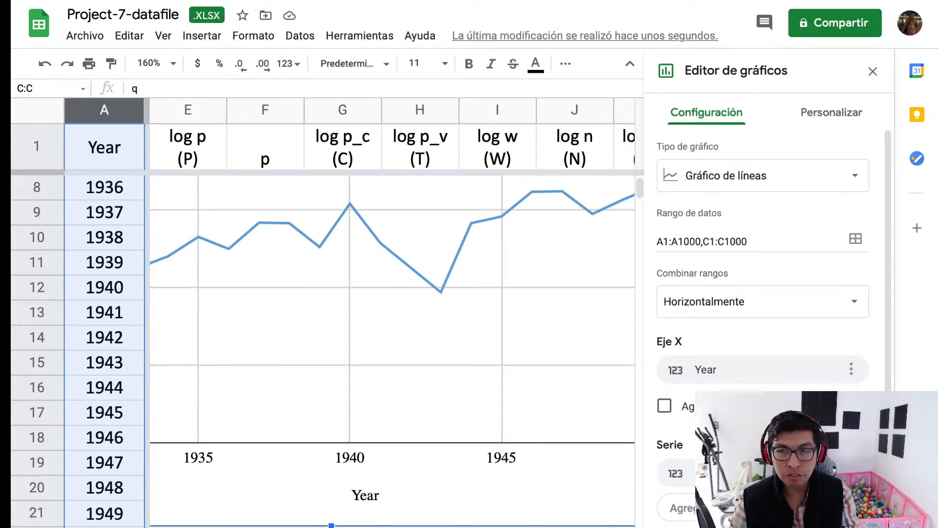
scroll(391, 342, "left", 5)
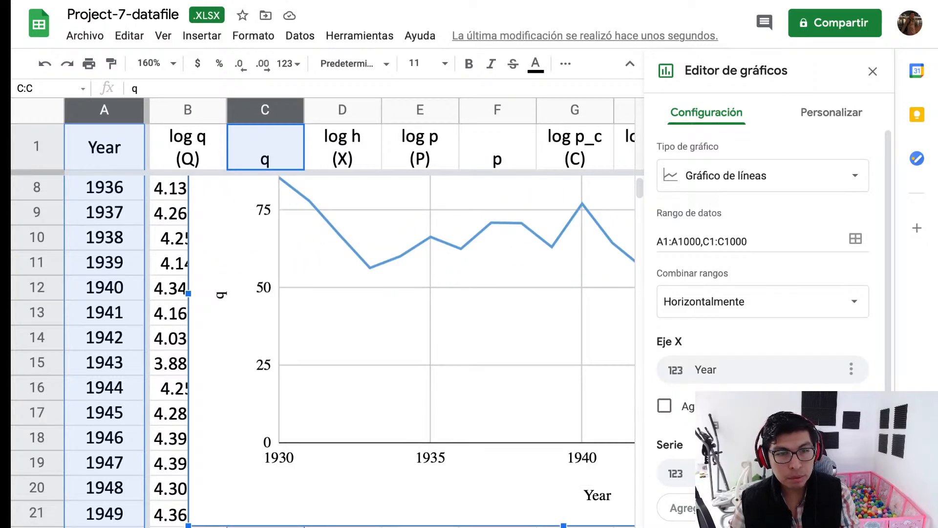
scroll(390, 342, "right", 5)
scroll(391, 342, "left", 5)
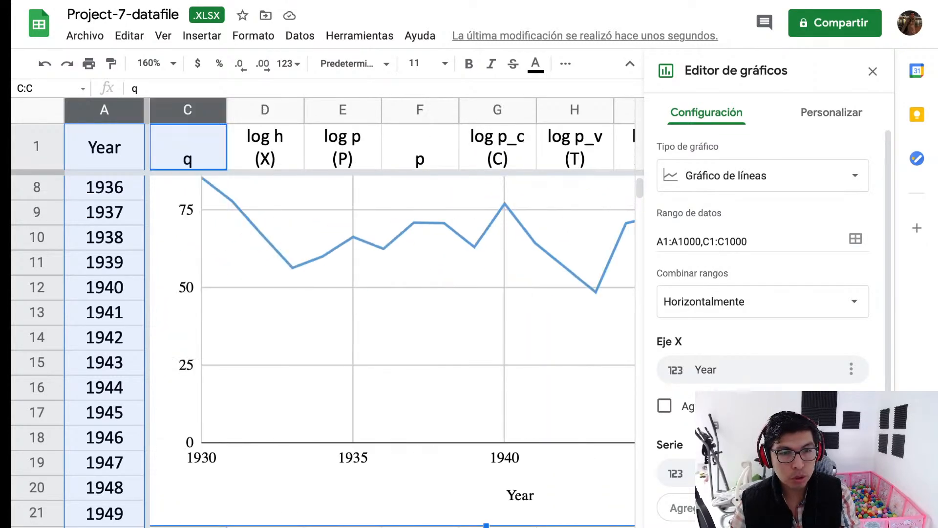
scroll(391, 342, "up", 3)
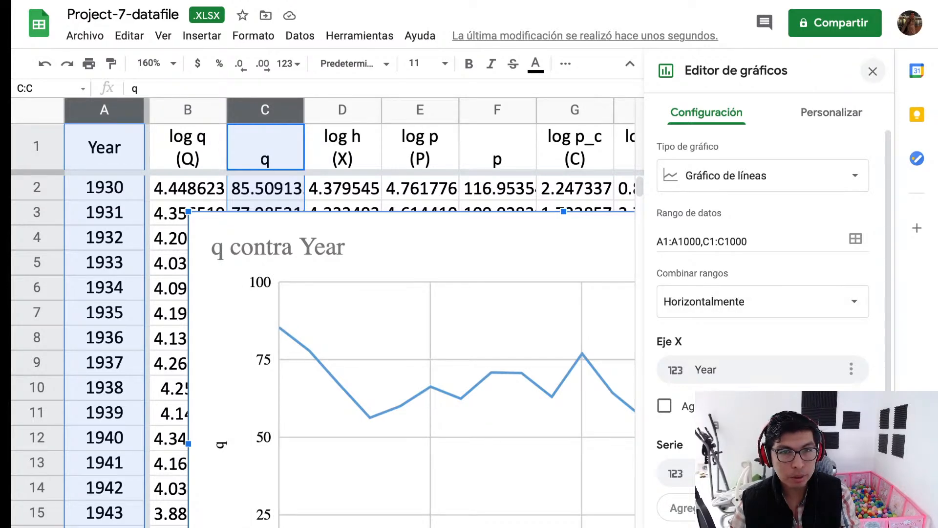
left_click(872, 71)
Shrink the q chart from its upper-left corner to about half its original width and height.
scroll(458, 353, "down", 1)
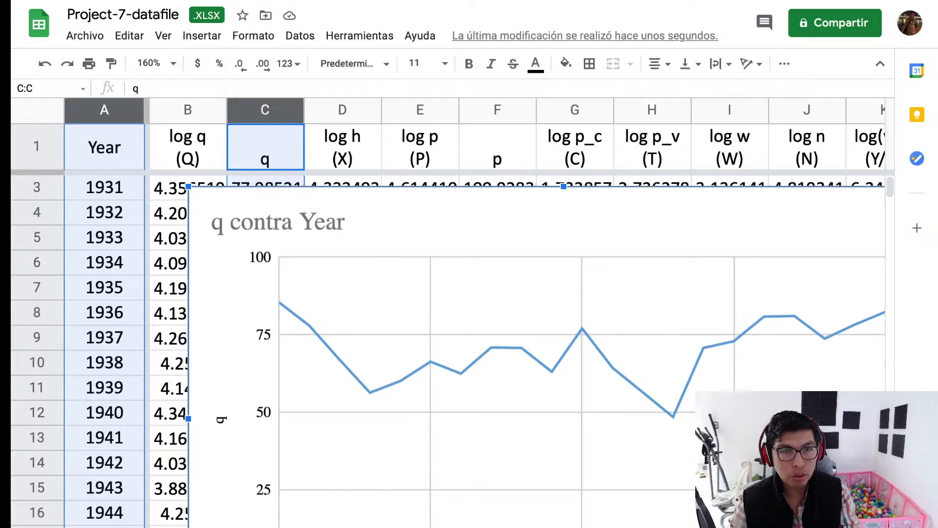
scroll(518, 350, "down", 4)
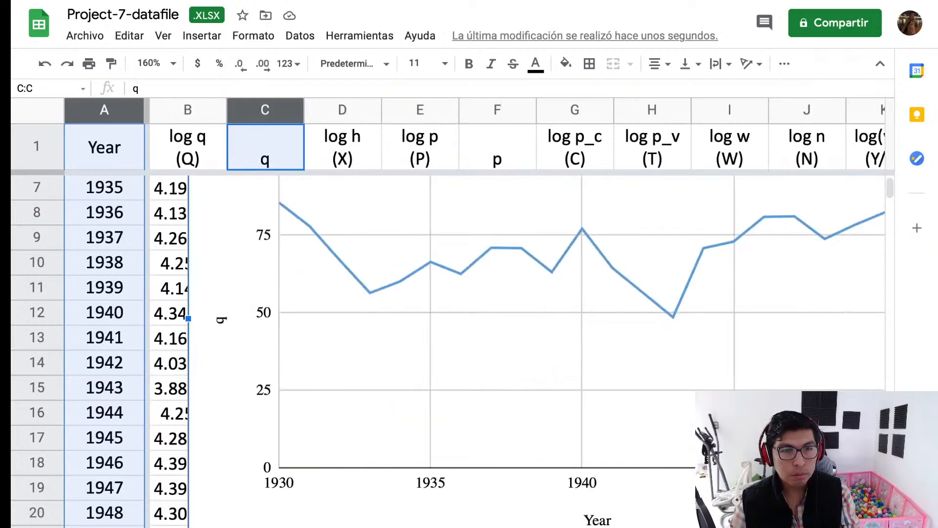
scroll(517, 351, "up", 5)
scroll(518, 351, "right", 1)
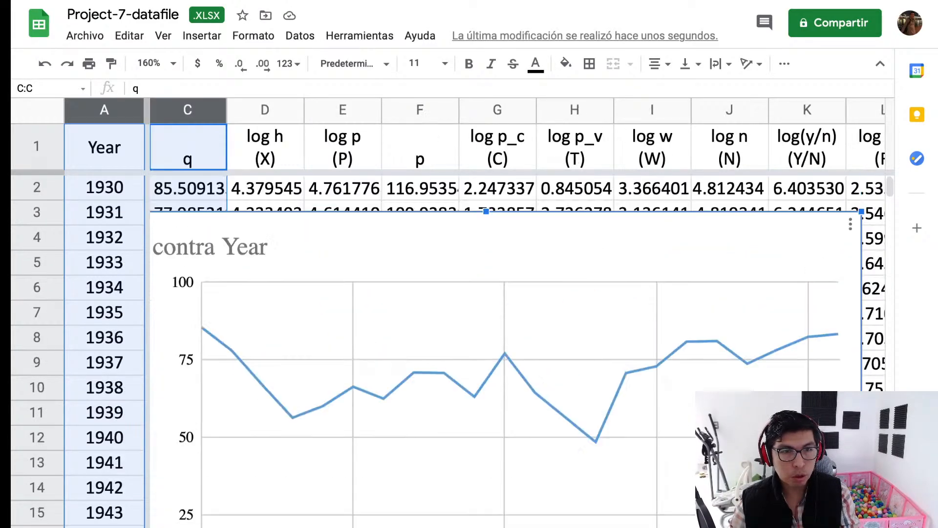
scroll(518, 350, "left", 1)
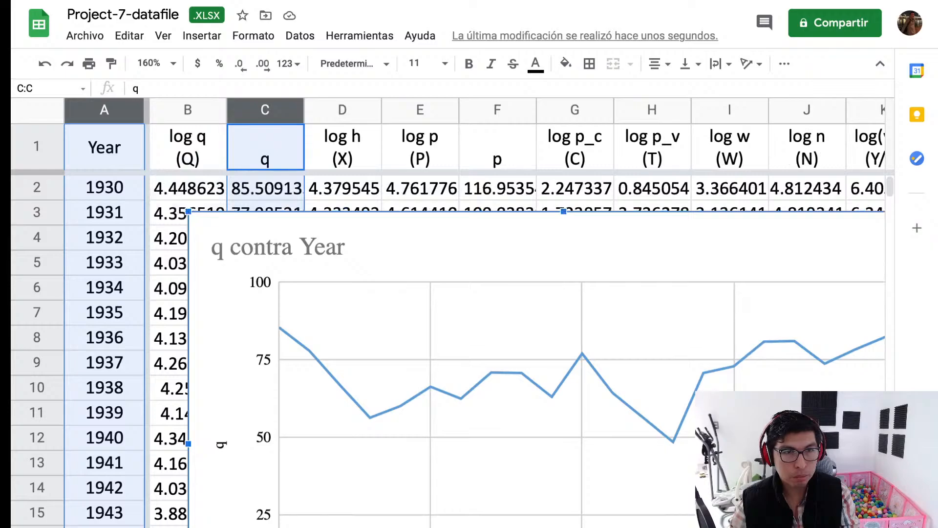
left_click_drag(189, 211, 582, 455)
Move the q chart into the empty columns beyond log p_f, with its upper edge at row 3.
scroll(582, 455, "down", 9)
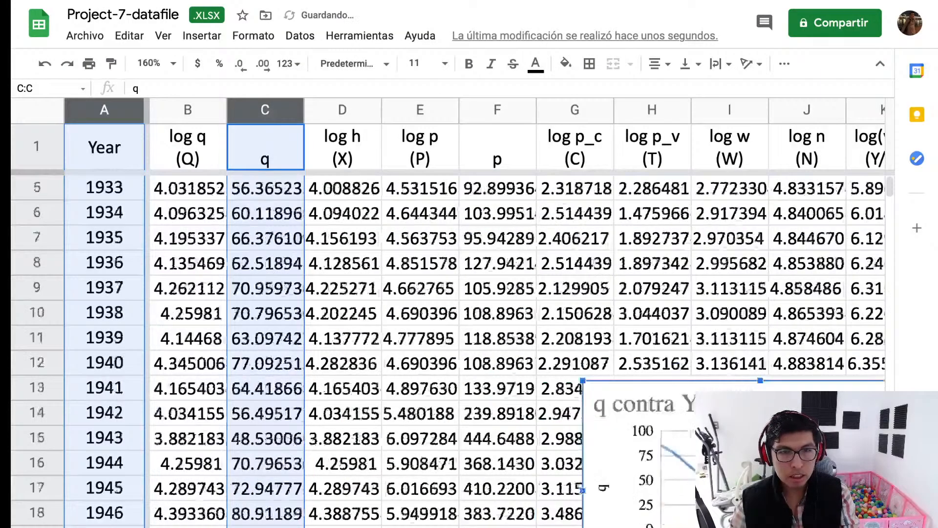
scroll(582, 455, "right", 2)
scroll(583, 455, "right", 4)
left_click_drag(303, 416, 785, 403)
scroll(785, 403, "up", 5)
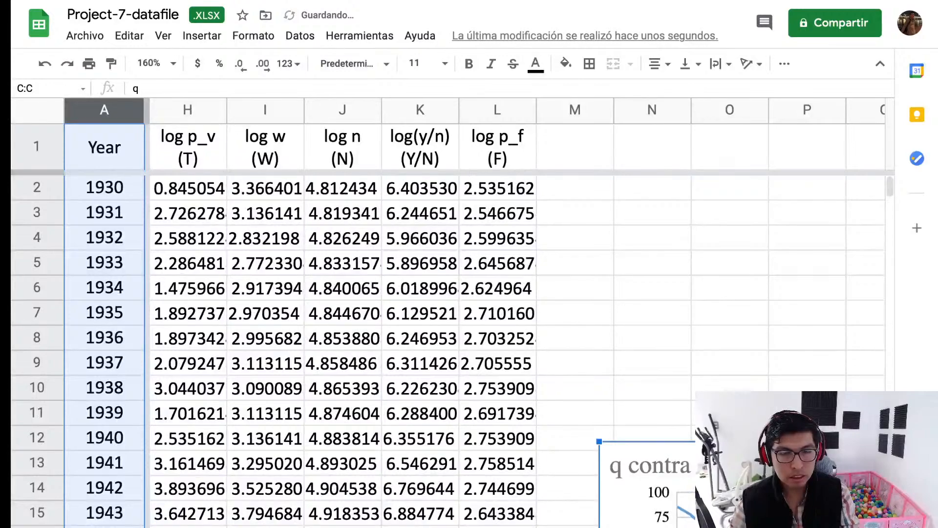
scroll(785, 403, "down", 4)
scroll(784, 403, "up", 2)
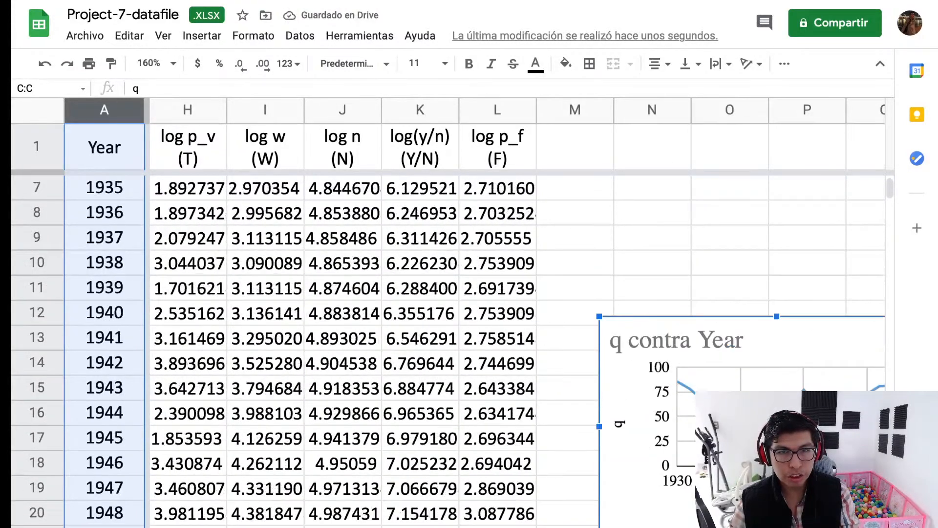
scroll(733, 403, "right", 4)
scroll(723, 403, "left", 3)
left_click_drag(714, 403, 723, 287)
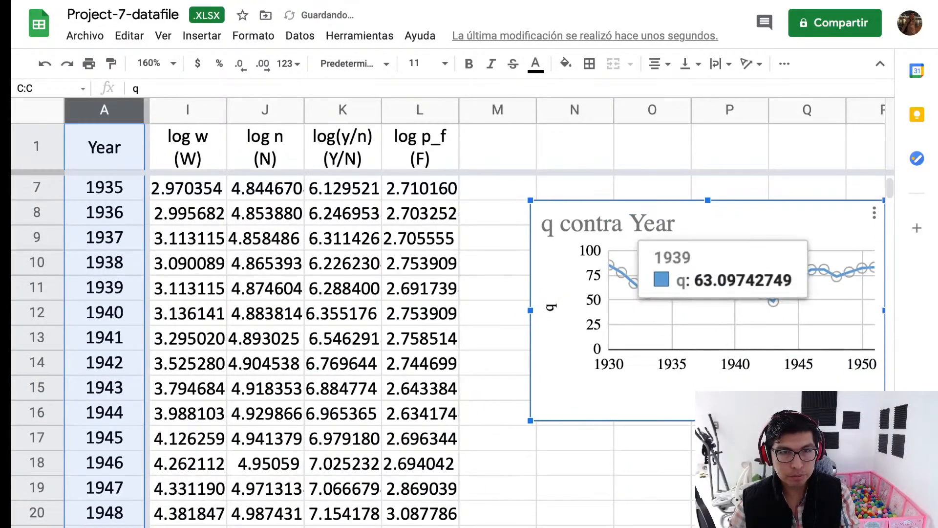
scroll(723, 287, "up", 3)
scroll(723, 342, "right", 2)
left_click_drag(703, 410, 733, 305)
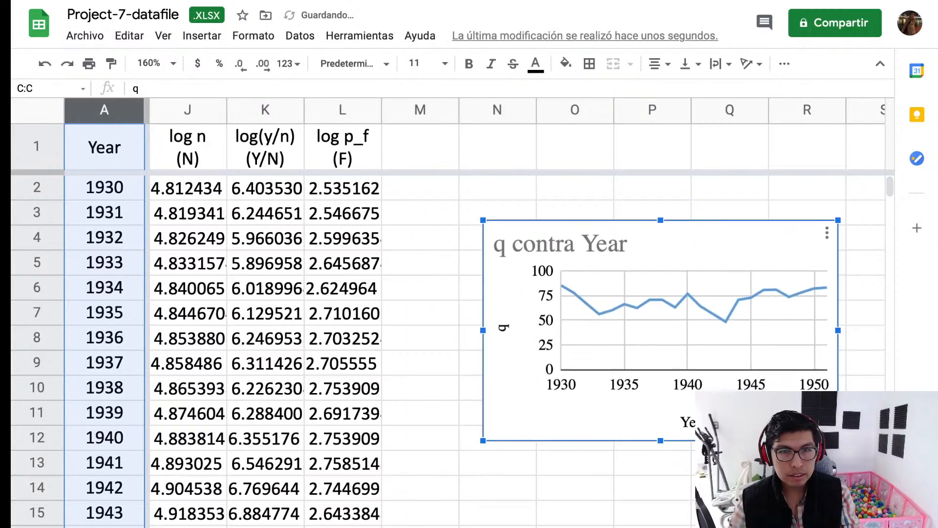
Enlarge the q chart from its lower-right corner, keeping its upper-left corner in place.
left_click_drag(838, 440, 937, 527)
scroll(831, 488, "right", 1)
scroll(469, 313, "right", 1)
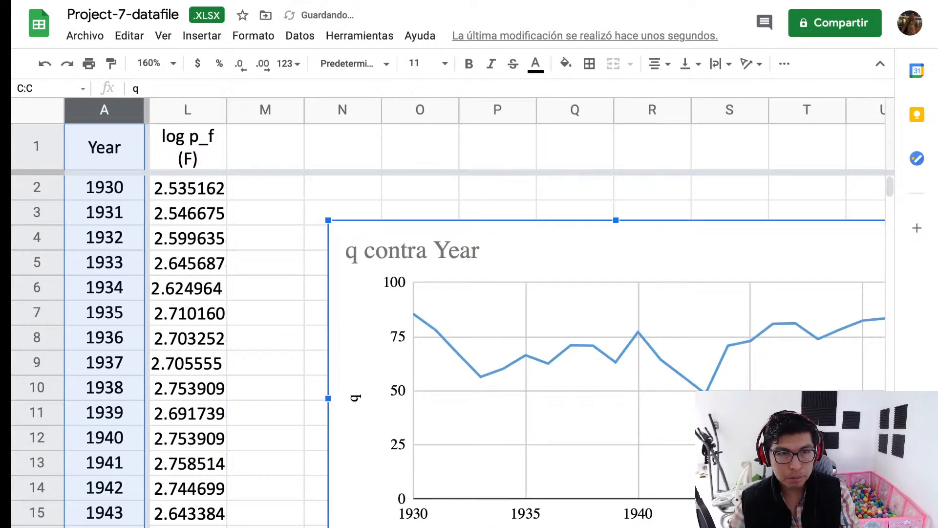
Change the q chart's title to "Cantidades de Sandías" and view the chart across its full width.
double_click(413, 251)
double_click(413, 250)
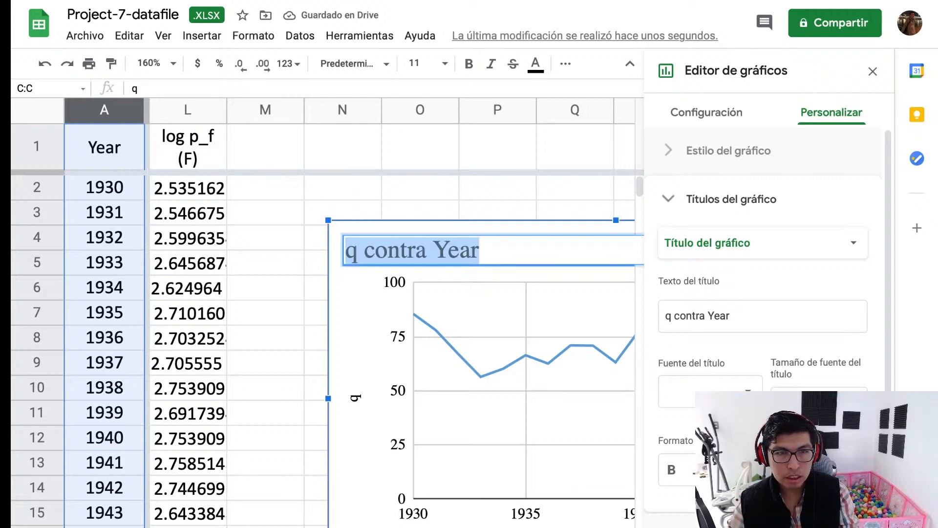
type("Cantida")
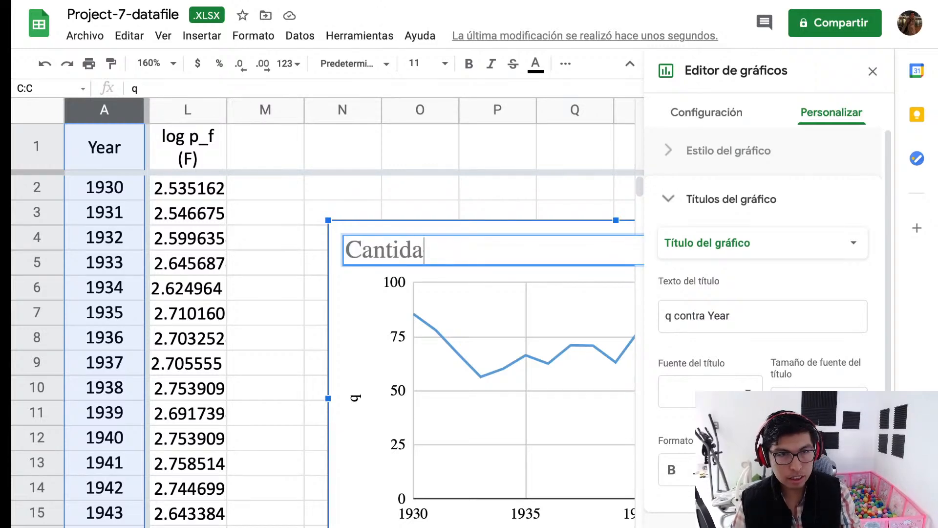
type("des")
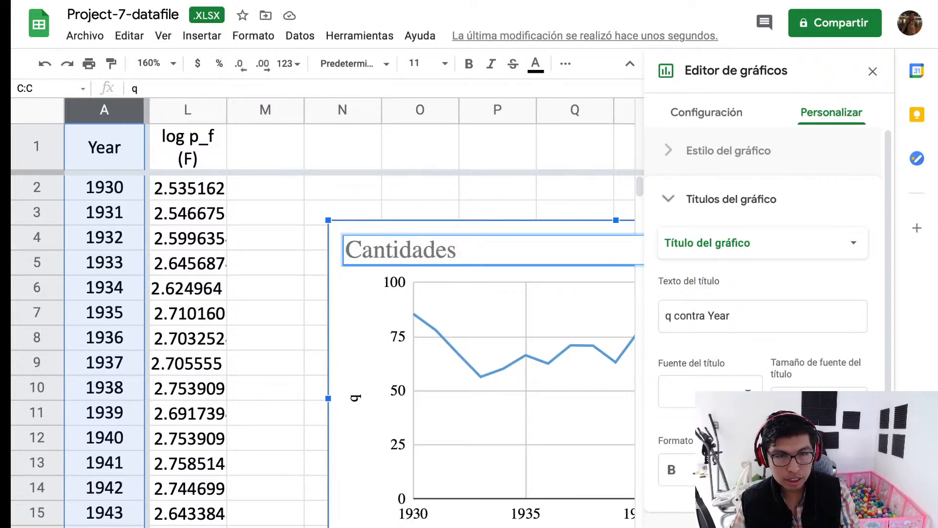
type("de Sandías")
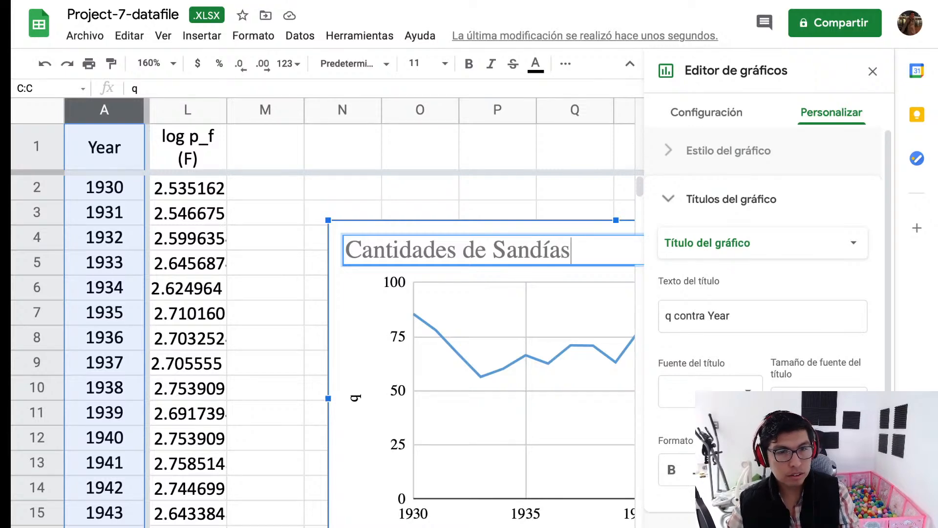
left_click(265, 288)
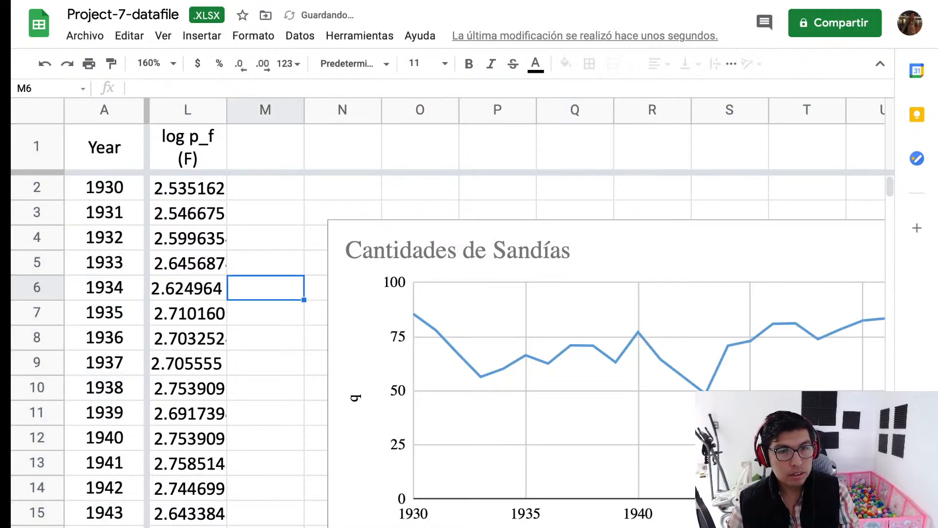
scroll(265, 288, "right", 6)
scroll(265, 288, "left", 6)
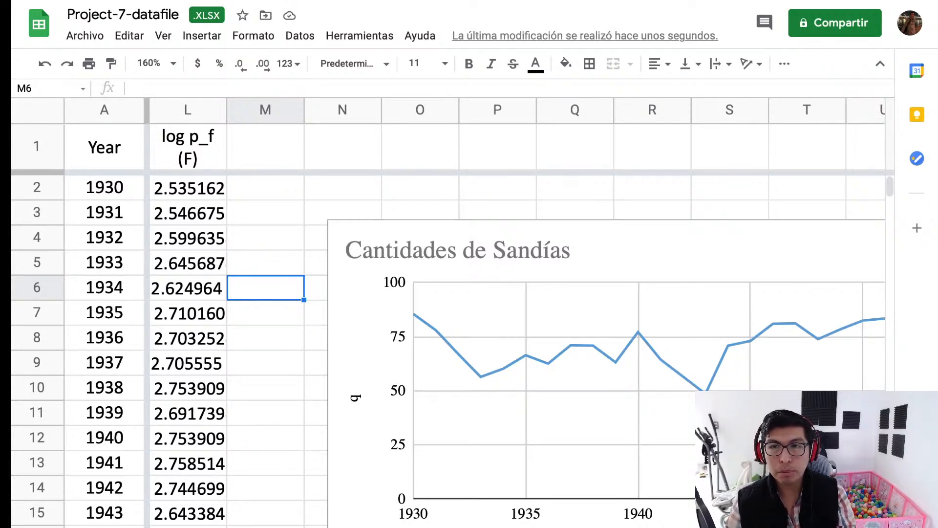
Switch to the open paper "Suits' Watermelon Model" in the browser and examine its title page, keywords and abstract.
key("ctrl+Tab")
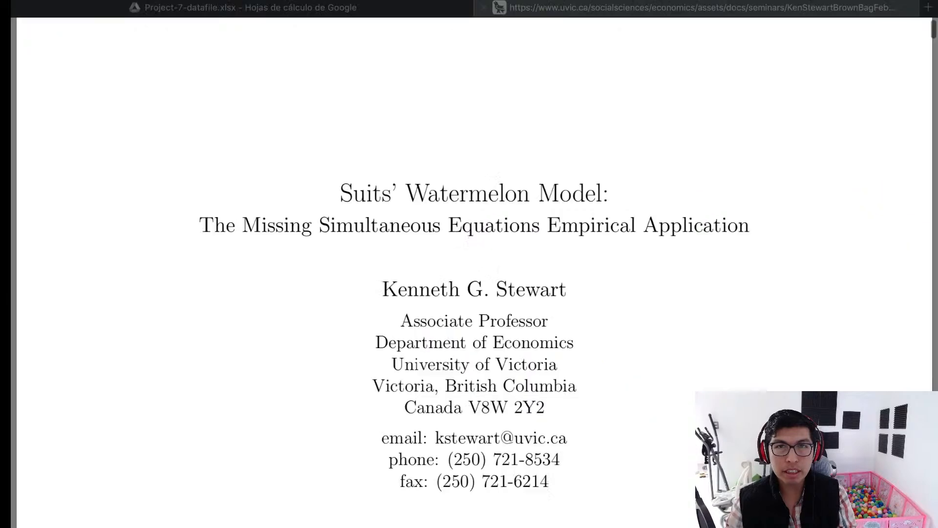
scroll(474, 274, "down", 2)
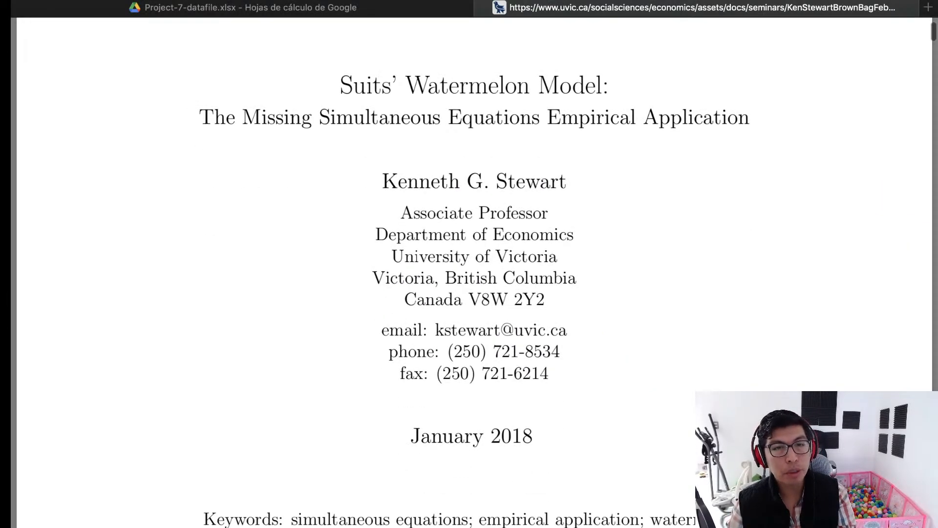
scroll(473, 274, "down", 7)
scroll(474, 273, "up", 4)
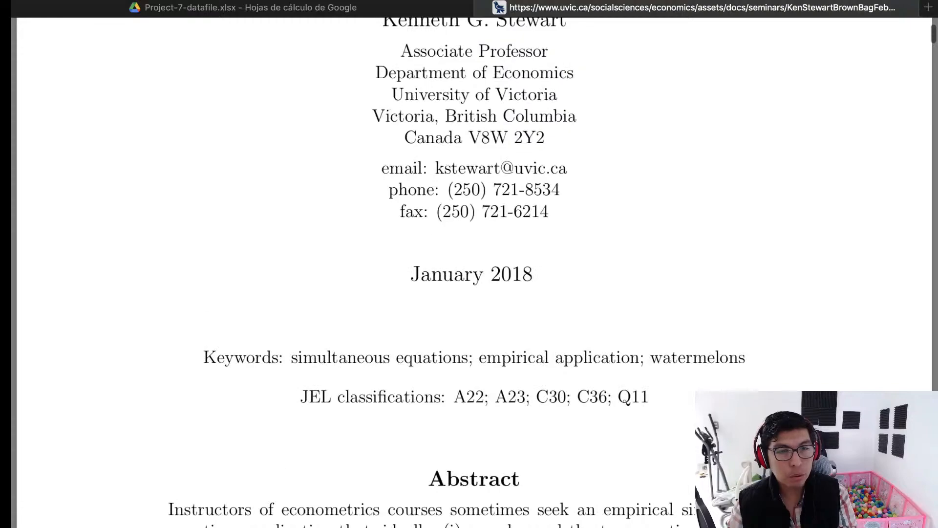
scroll(473, 273, "up", 5)
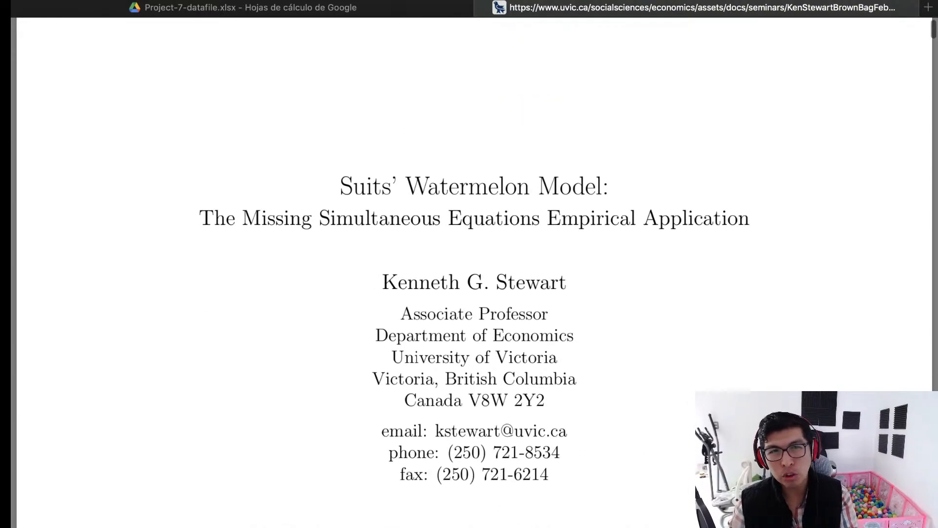
scroll(474, 273, "down", 12)
scroll(474, 274, "up", 16)
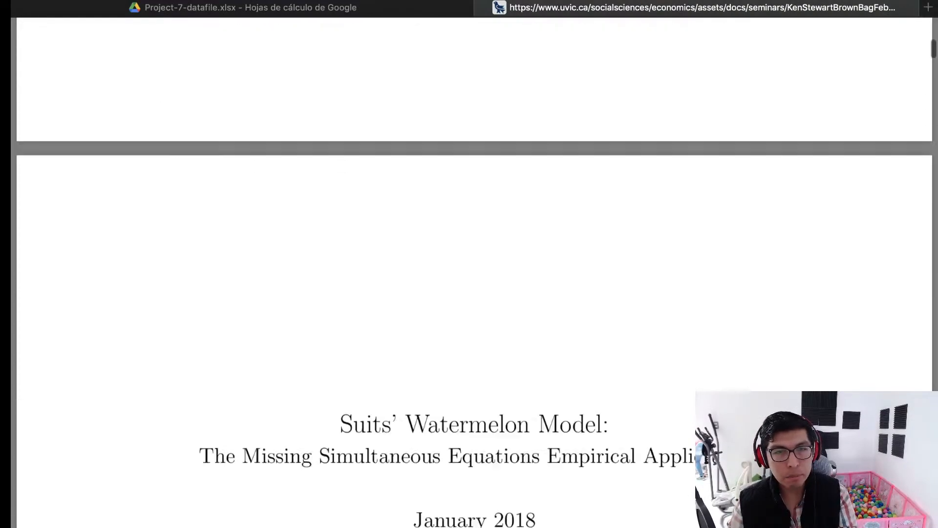
Go through the paper to its Model specification section and examine the crop supply equation (1) and its variable definitions.
scroll(474, 274, "down", 15)
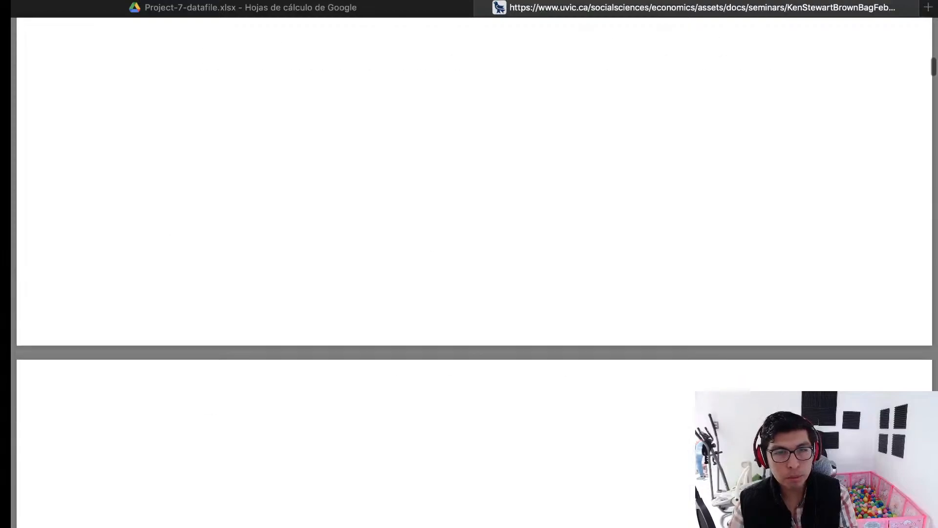
scroll(474, 273, "down", 15)
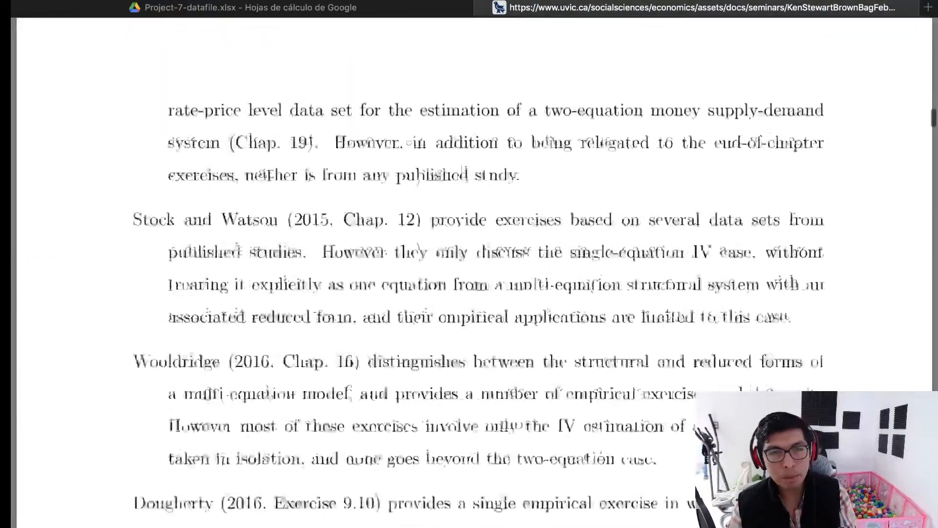
scroll(474, 274, "down", 20)
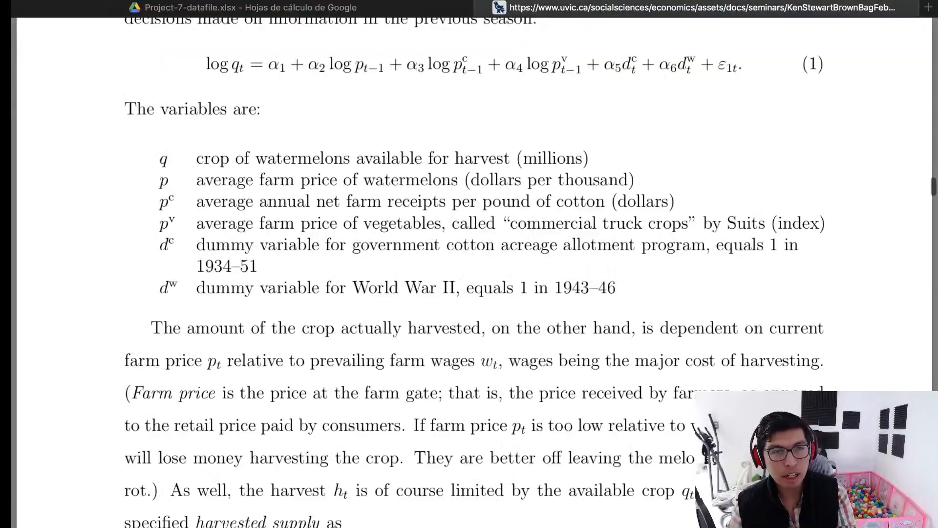
scroll(474, 274, "up", 15)
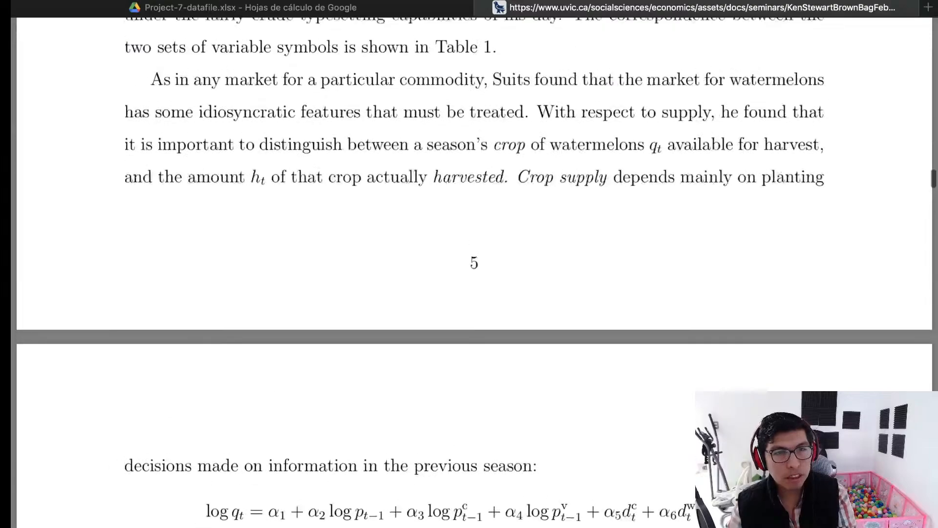
scroll(474, 274, "down", 12)
scroll(474, 273, "up", 10)
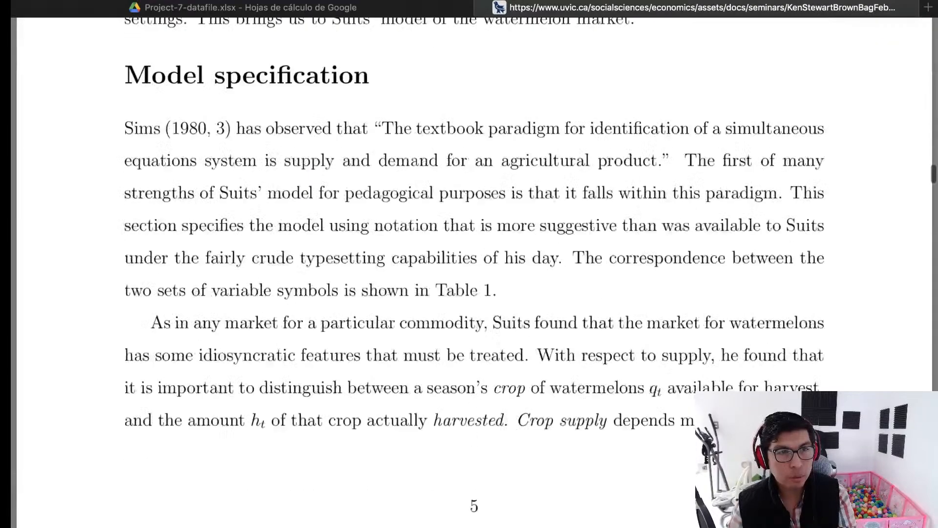
scroll(474, 274, "down", 1)
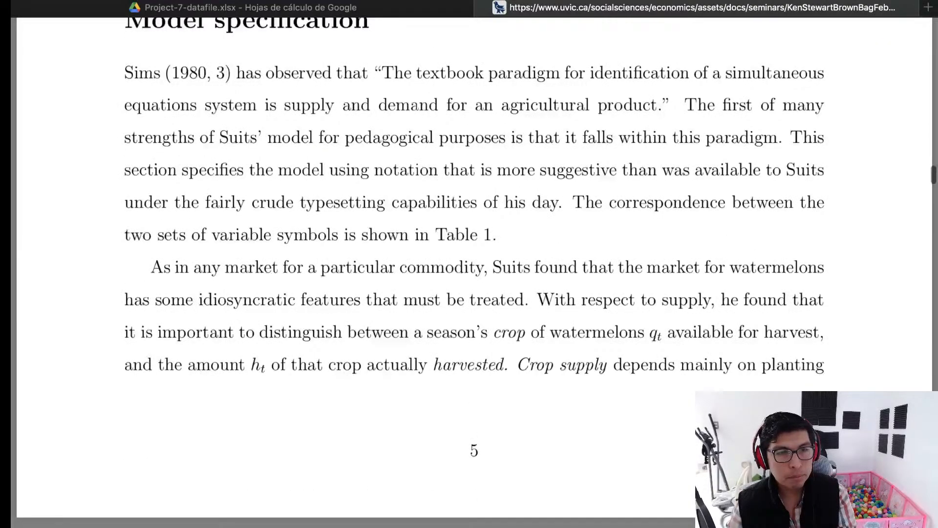
scroll(474, 273, "down", 5)
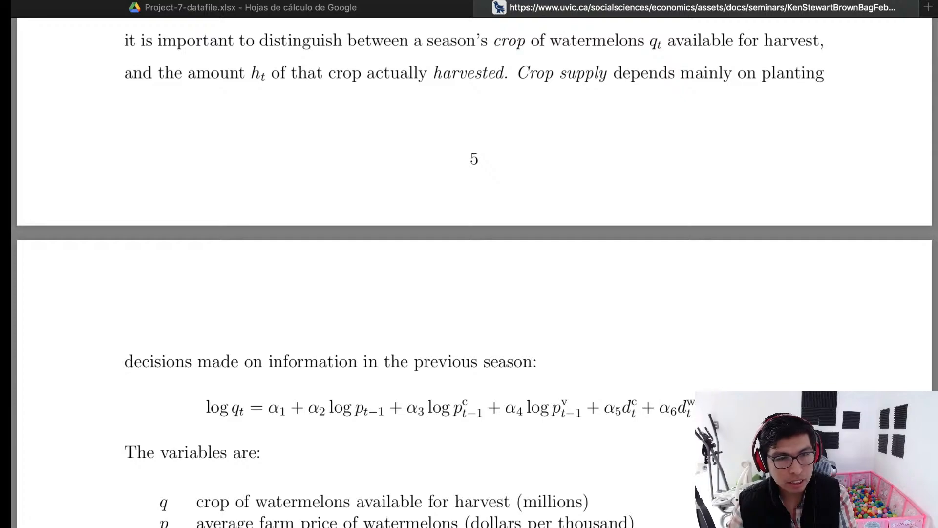
Examine the paper's harvested supply equation (2) and farm price equation (3) with their variables, then find the price and crop charts after page 6.
scroll(473, 274, "down", 12)
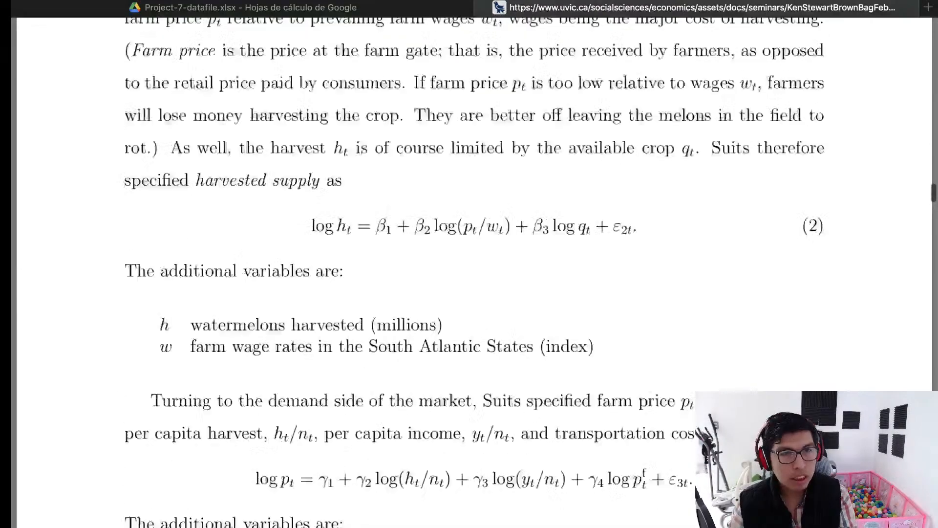
scroll(474, 273, "up", 1)
scroll(474, 274, "down", 3)
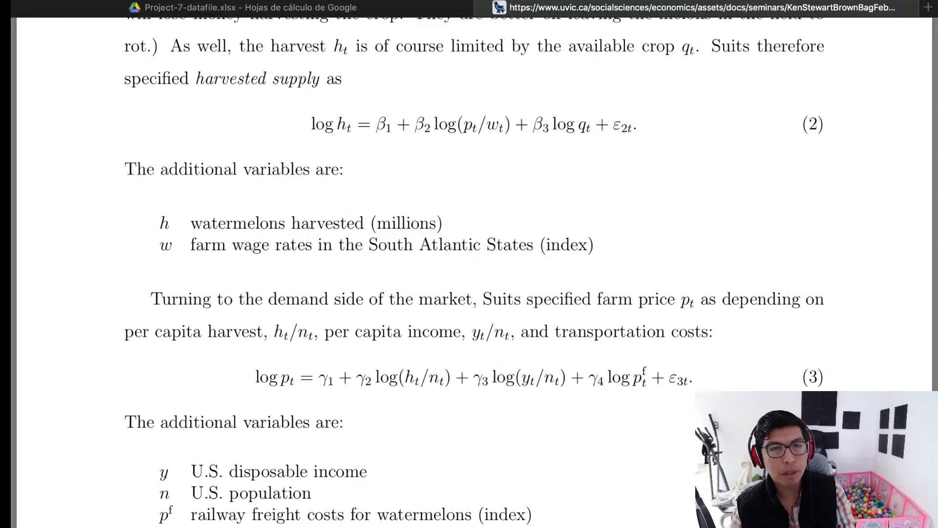
scroll(469, 274, "up", 15)
scroll(469, 273, "down", 5)
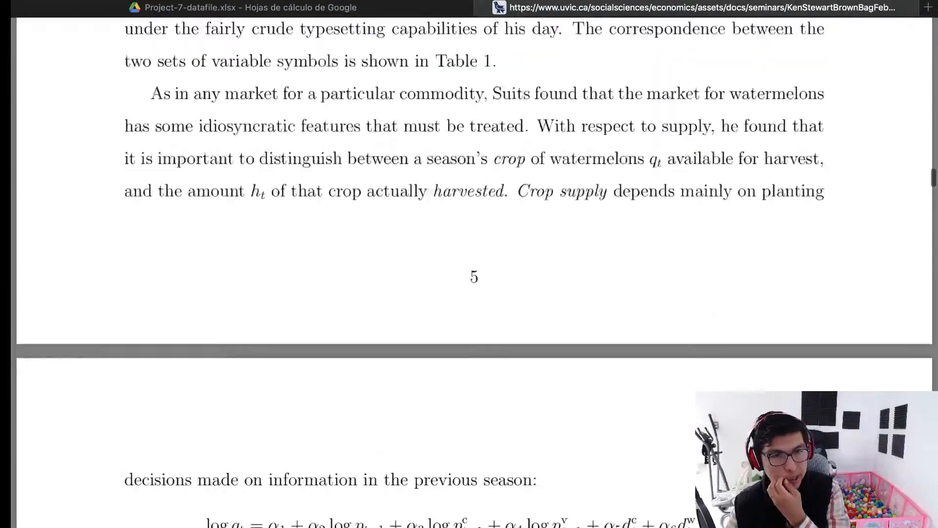
scroll(469, 274, "down", 12)
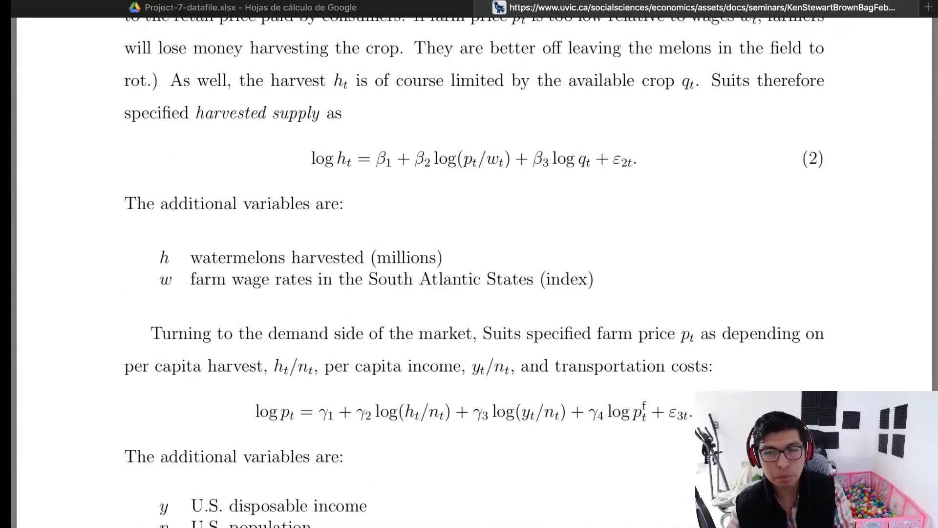
scroll(469, 274, "down", 8)
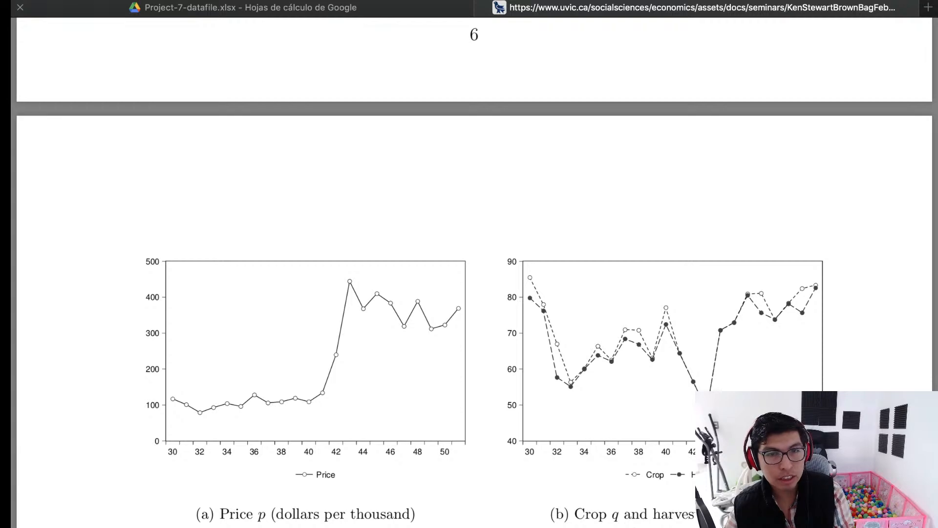
Compare the "Cantidades de Sandías" chart in the Project-7-datafile spreadsheet with the paper's crop q and harvest chart, ending in the spreadsheet.
left_click(243, 7)
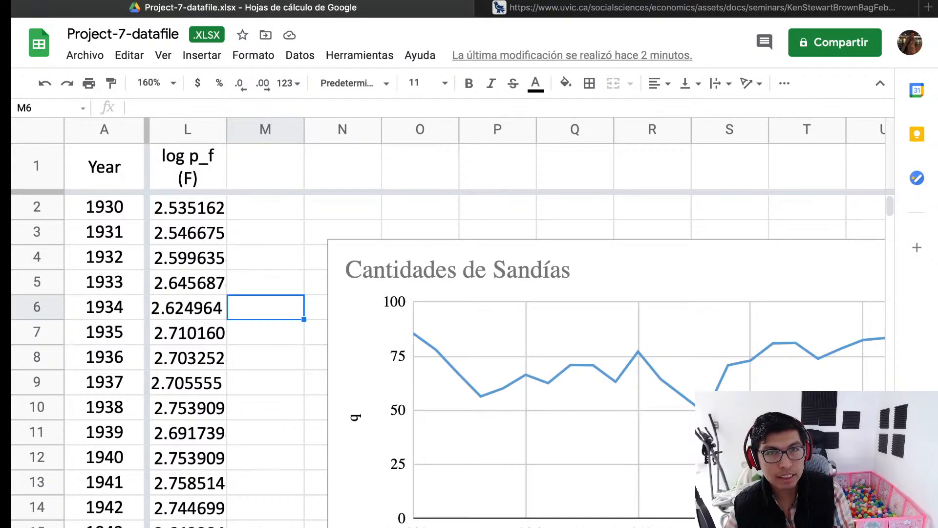
left_click(683, 8)
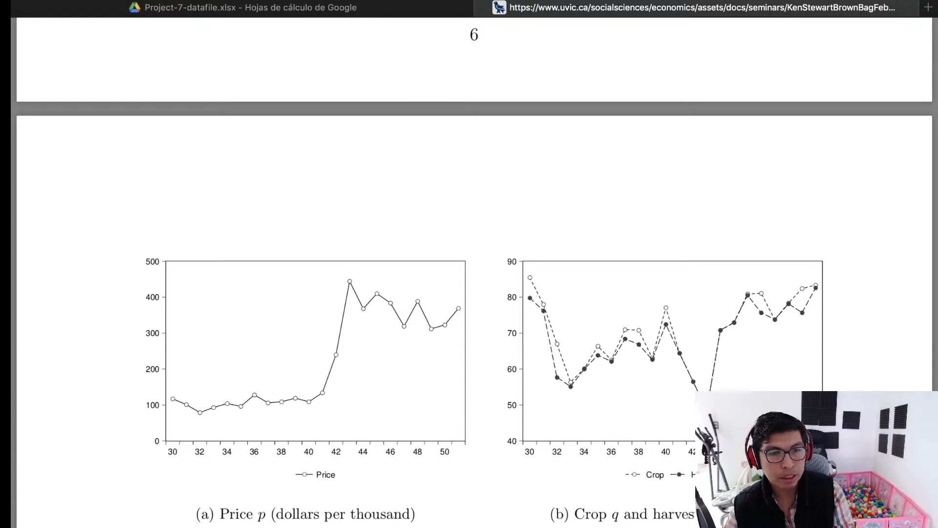
left_click(243, 7)
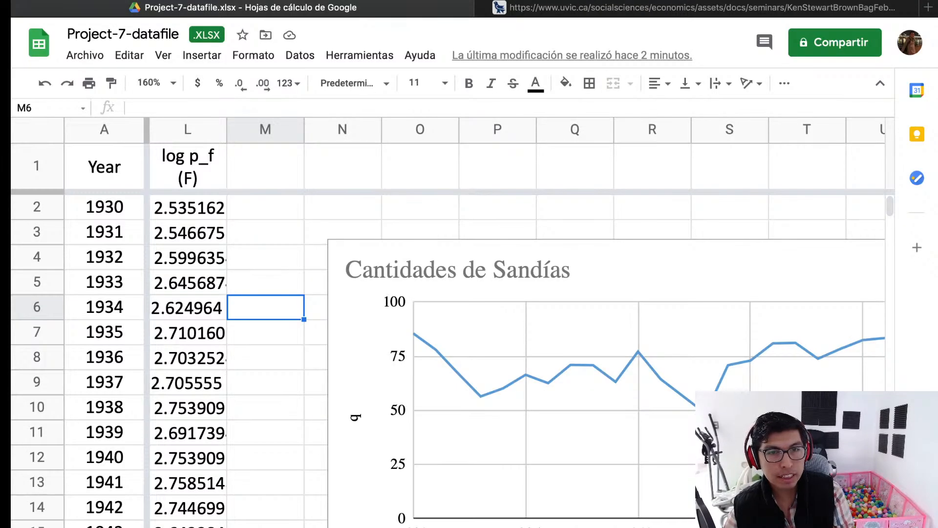
left_click(684, 8)
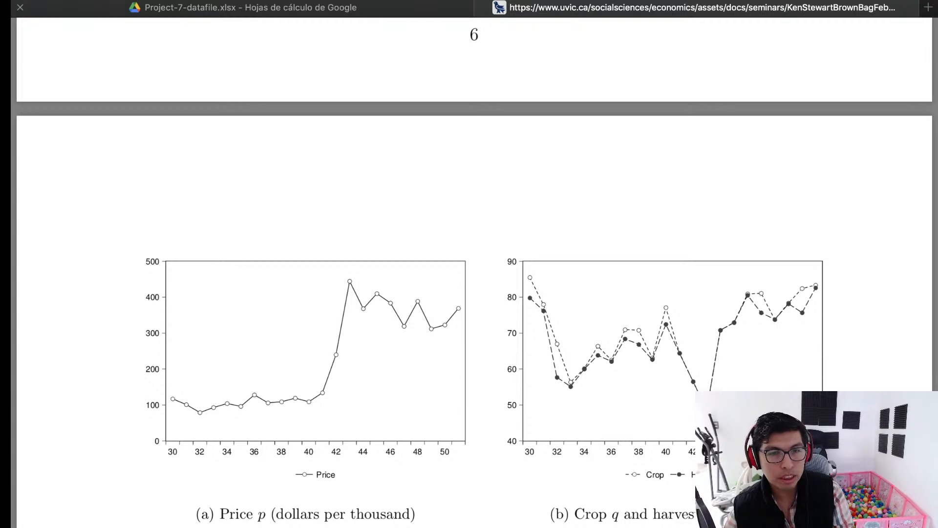
left_click(242, 8)
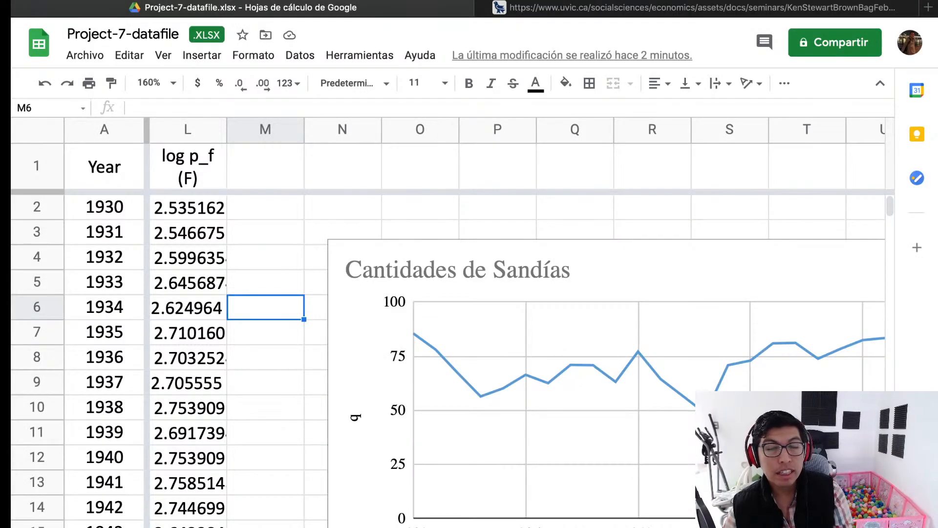